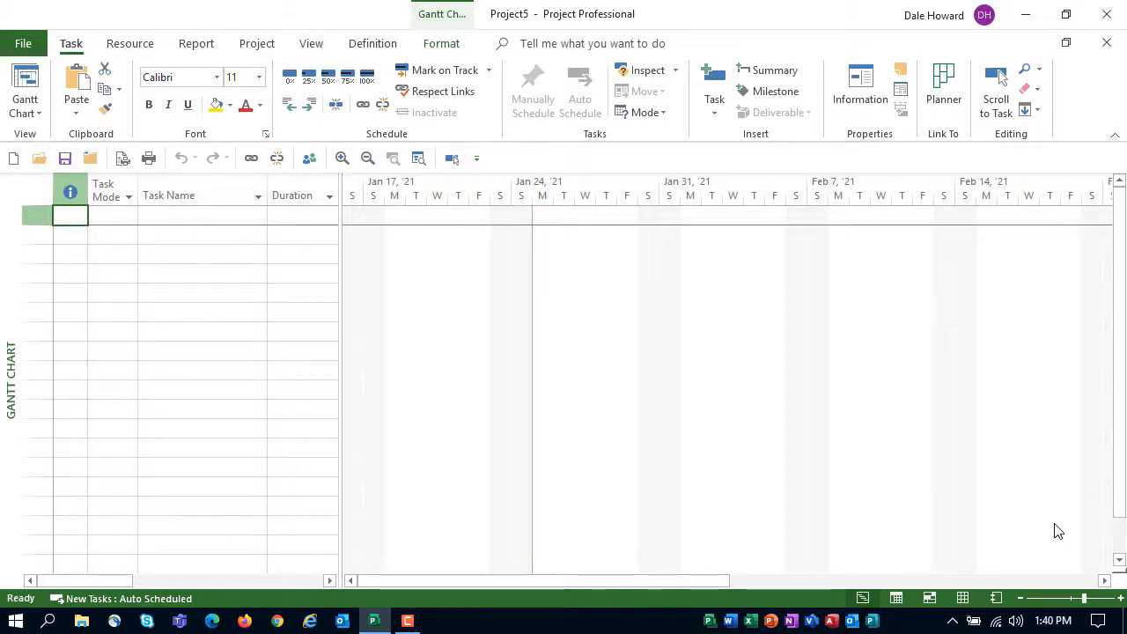
# Step: Insert New Product 1.mpp, New Product 2.mpp and New Product 3.mpp as linked subprojects, starting at the first task row
pyautogui.click(223, 216)
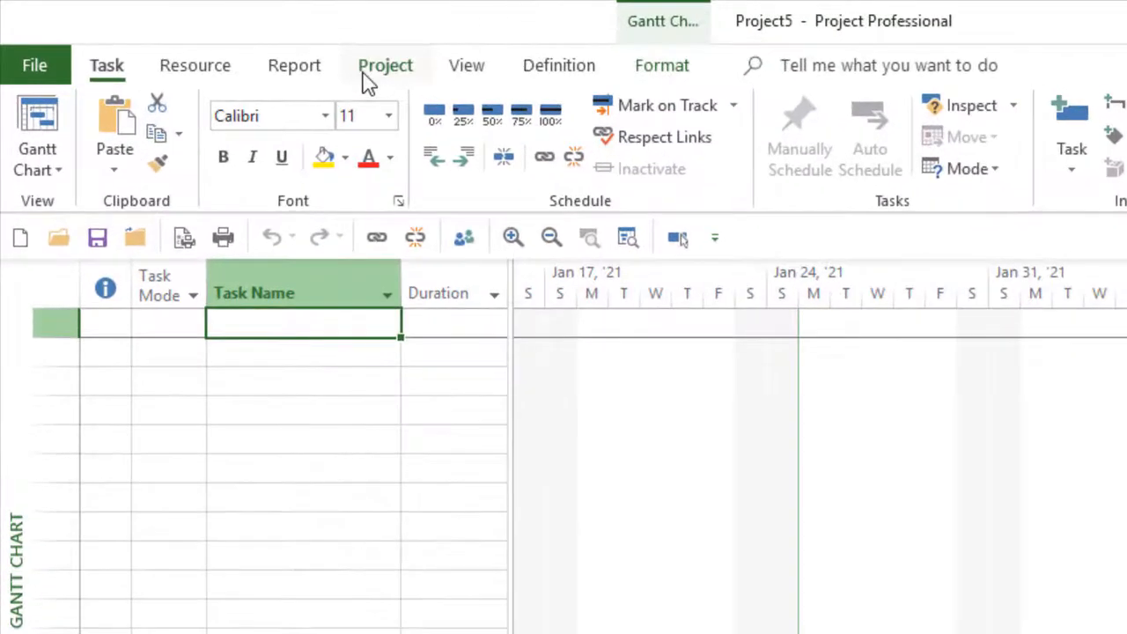
pyautogui.click(364, 77)
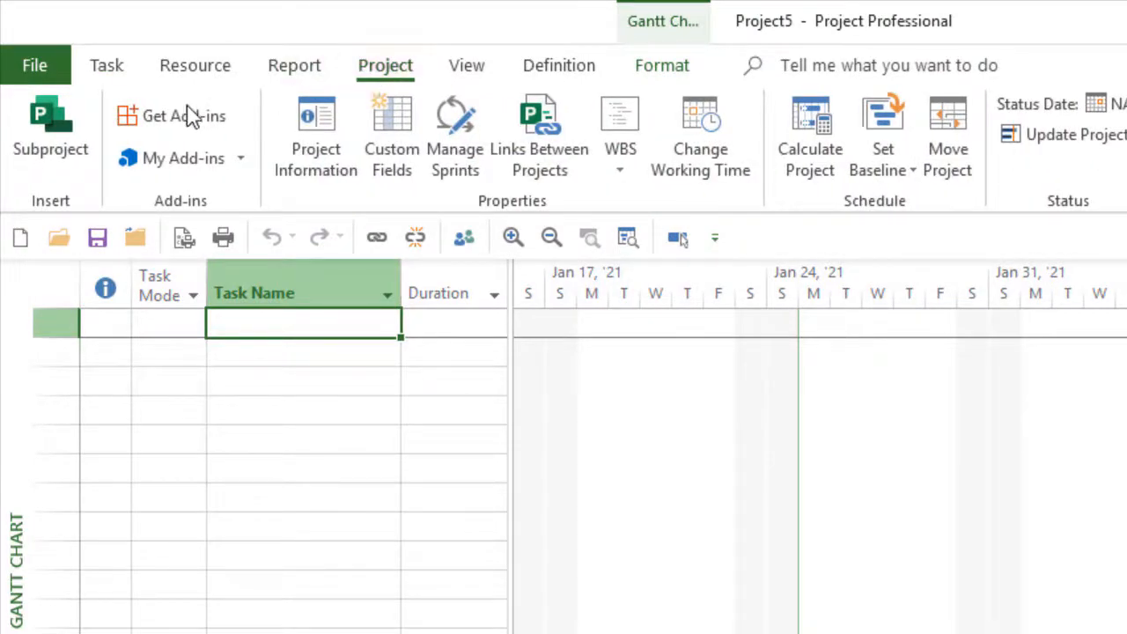
pyautogui.click(50, 136)
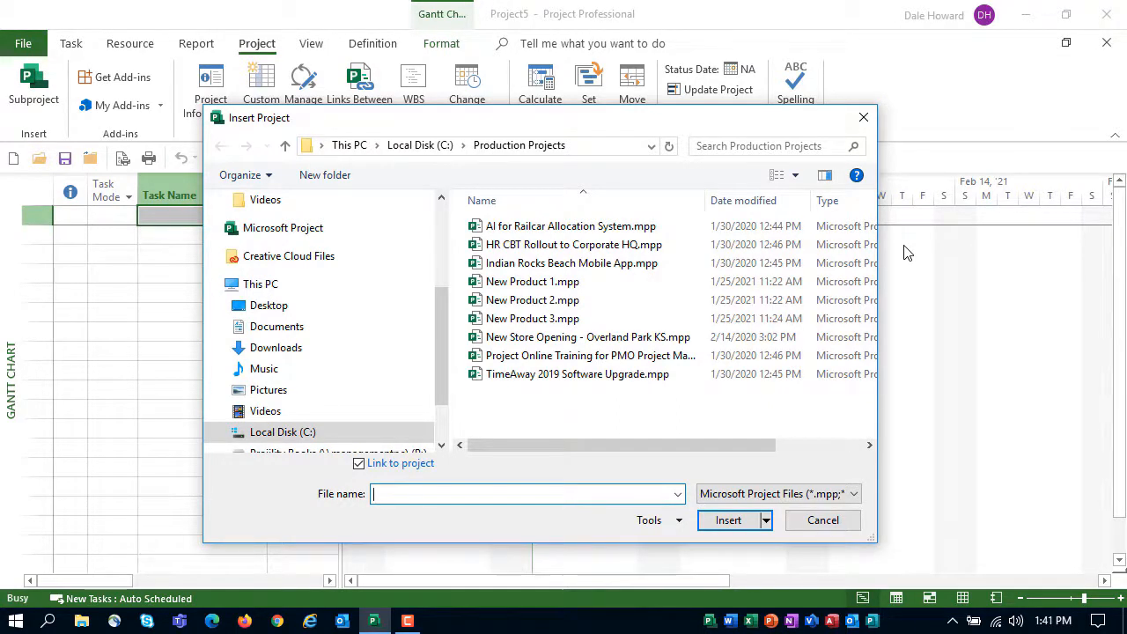
pyautogui.click(574, 286)
pyautogui.keyDown('shift'); pyautogui.click(568, 318); pyautogui.keyUp('shift')
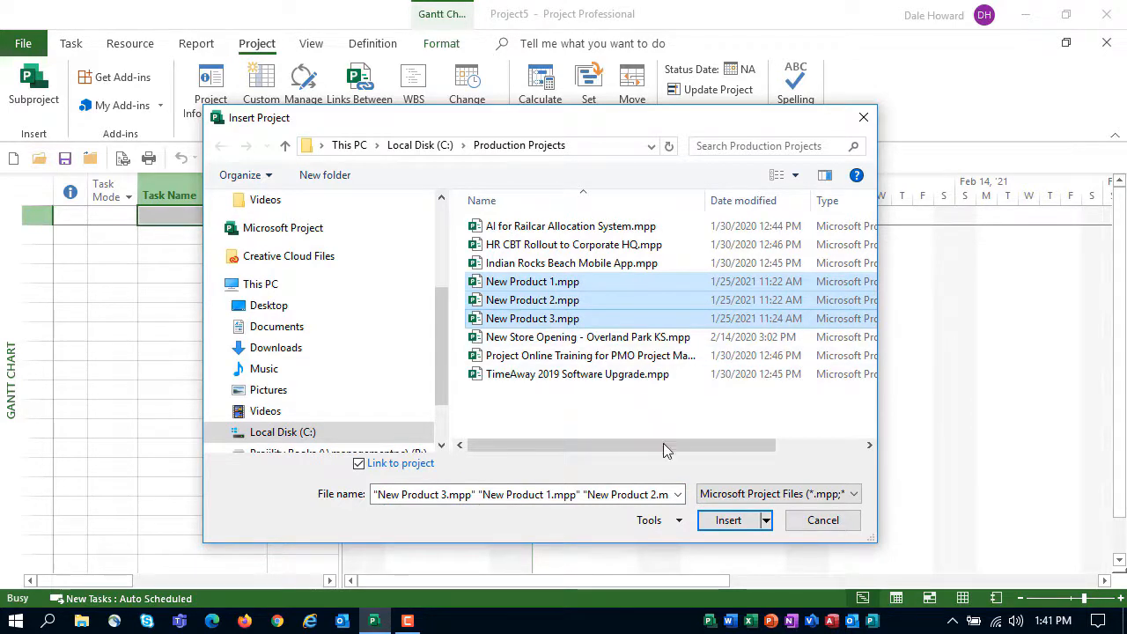
pyautogui.click(729, 521)
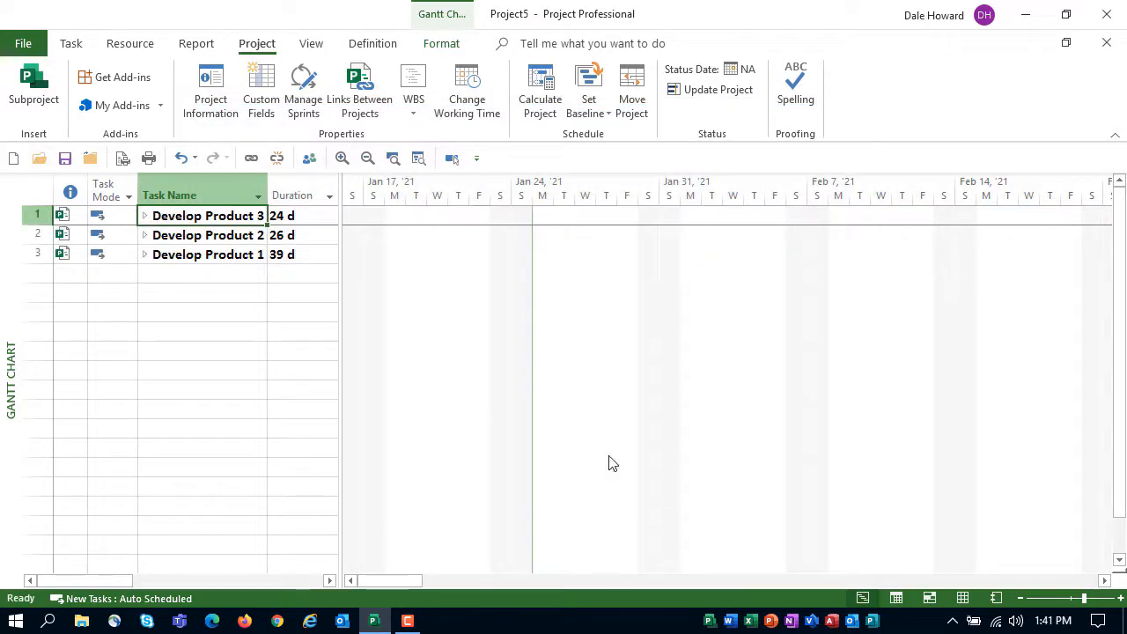
# Step: Widen the Task Name column and reorder the subprojects as Develop Product 1, Develop Product 2, Develop Product 3
pyautogui.moveTo(270, 181); pyautogui.dragTo(274, 181)
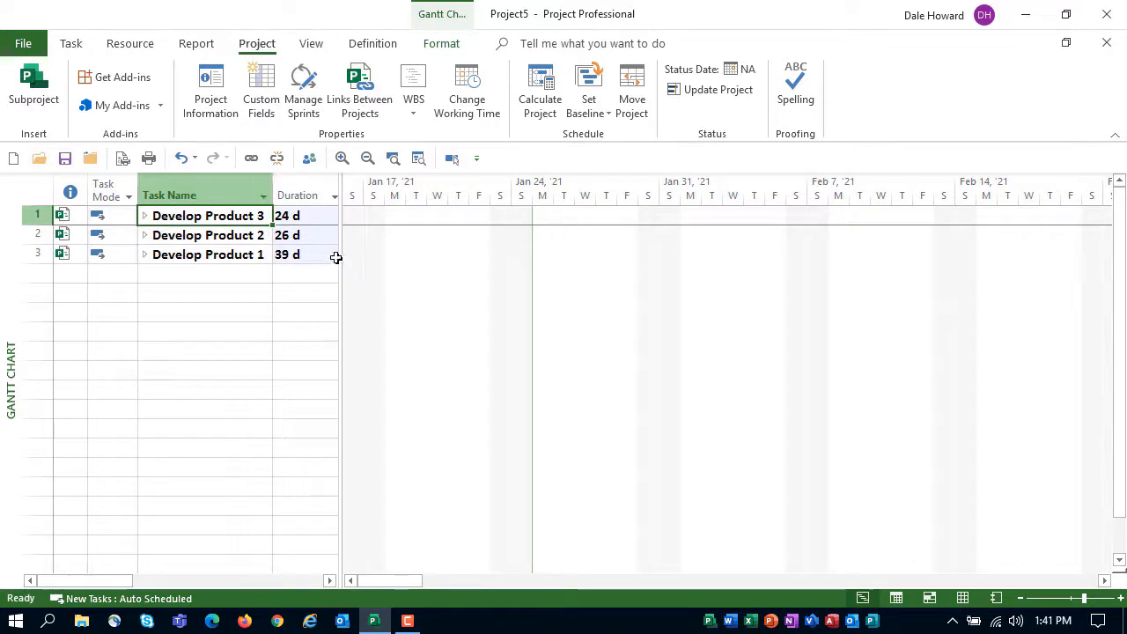
pyautogui.moveTo(339, 241); pyautogui.dragTo(344, 241)
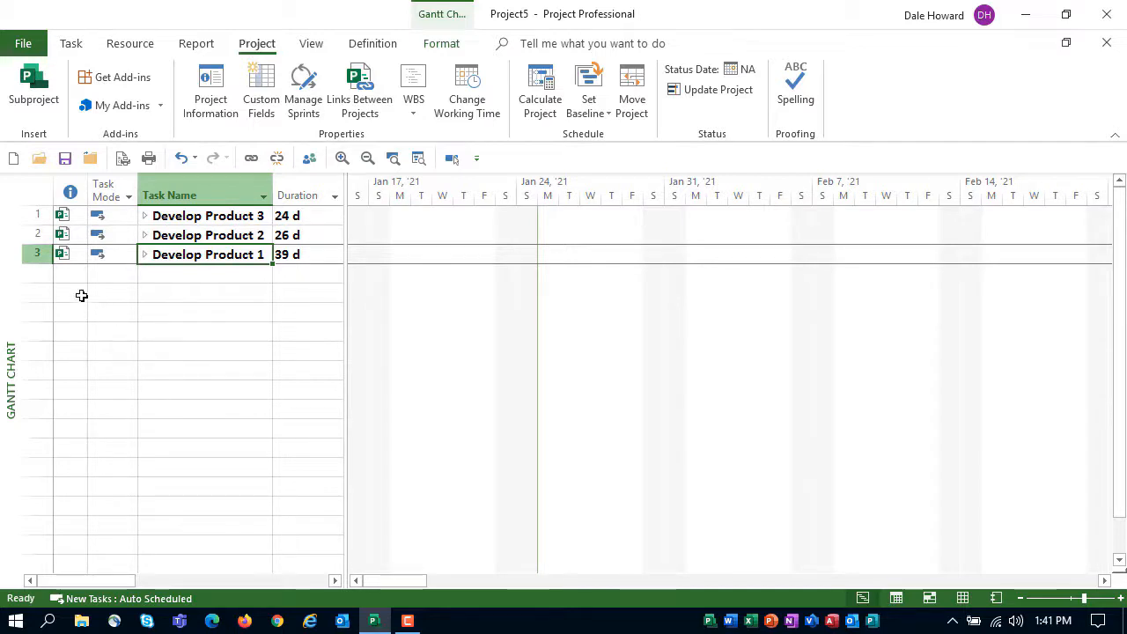
pyautogui.click(38, 255)
pyautogui.moveTo(41, 257); pyautogui.dragTo(38, 211)
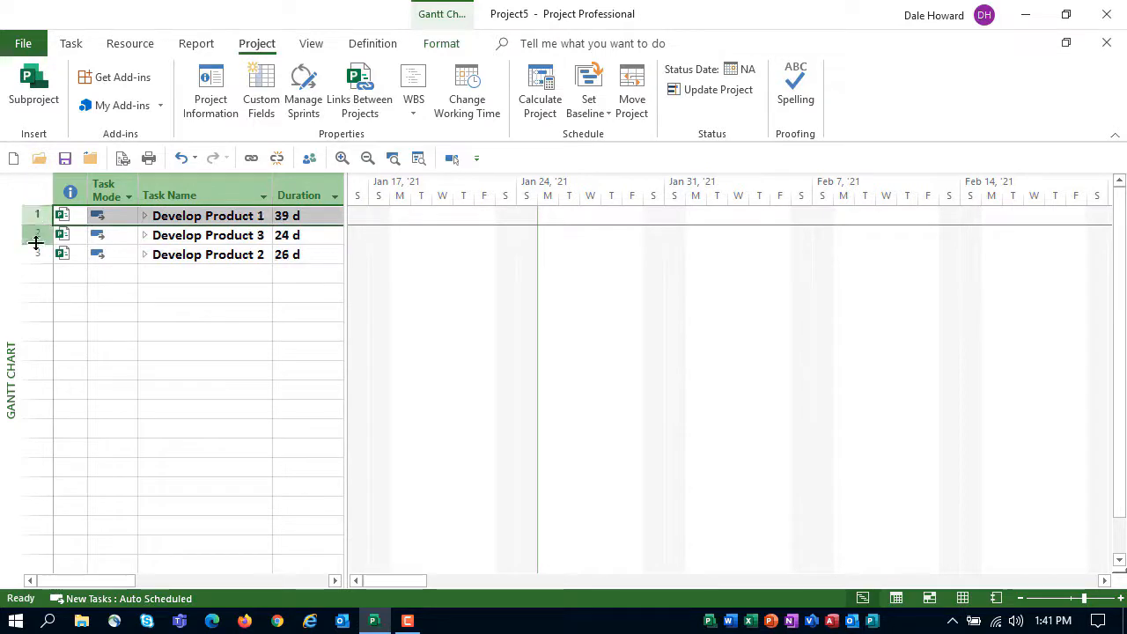
pyautogui.click(31, 253)
pyautogui.moveTo(32, 254); pyautogui.dragTo(38, 225)
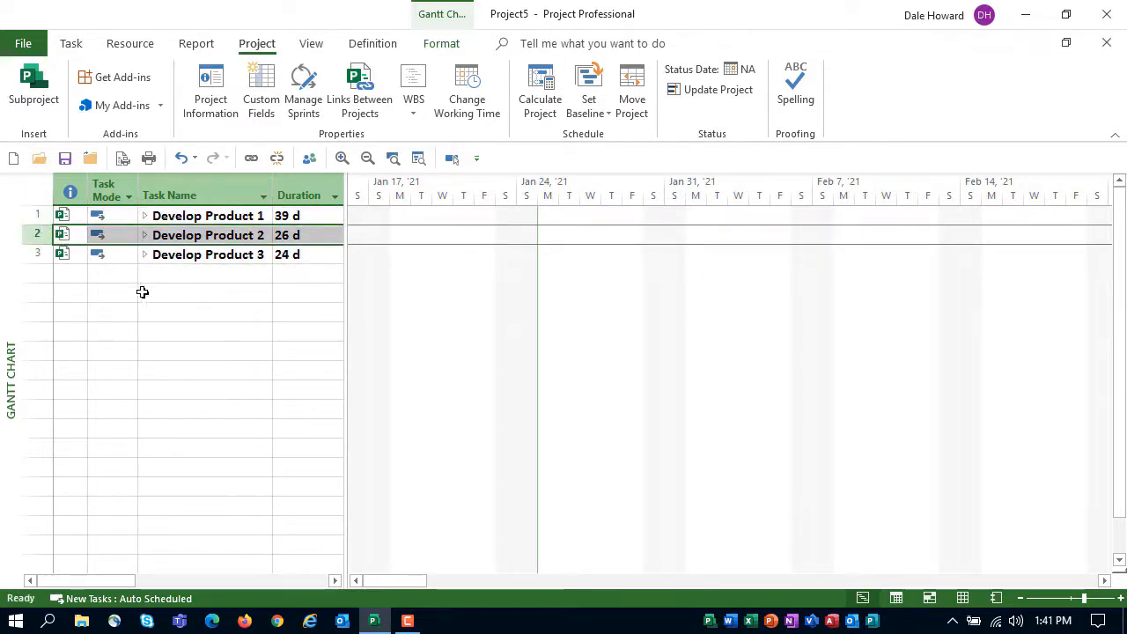
# Step: Expand all three subprojects, fit the Task Name column to its contents and widen the table to show the full Duration column
pyautogui.click(145, 255)
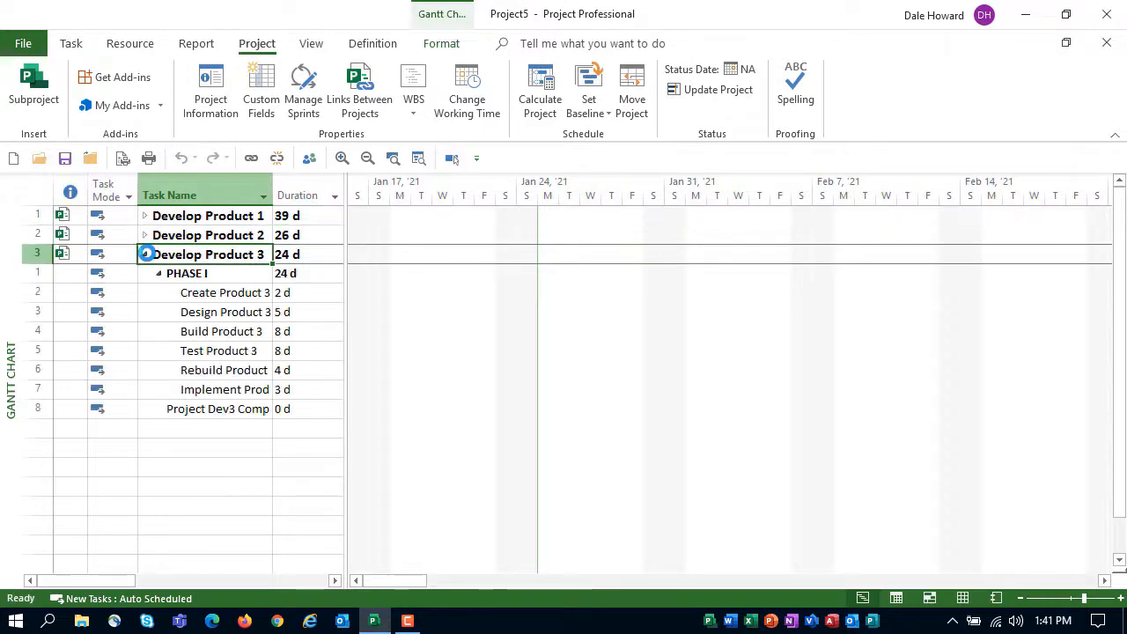
pyautogui.click(145, 236)
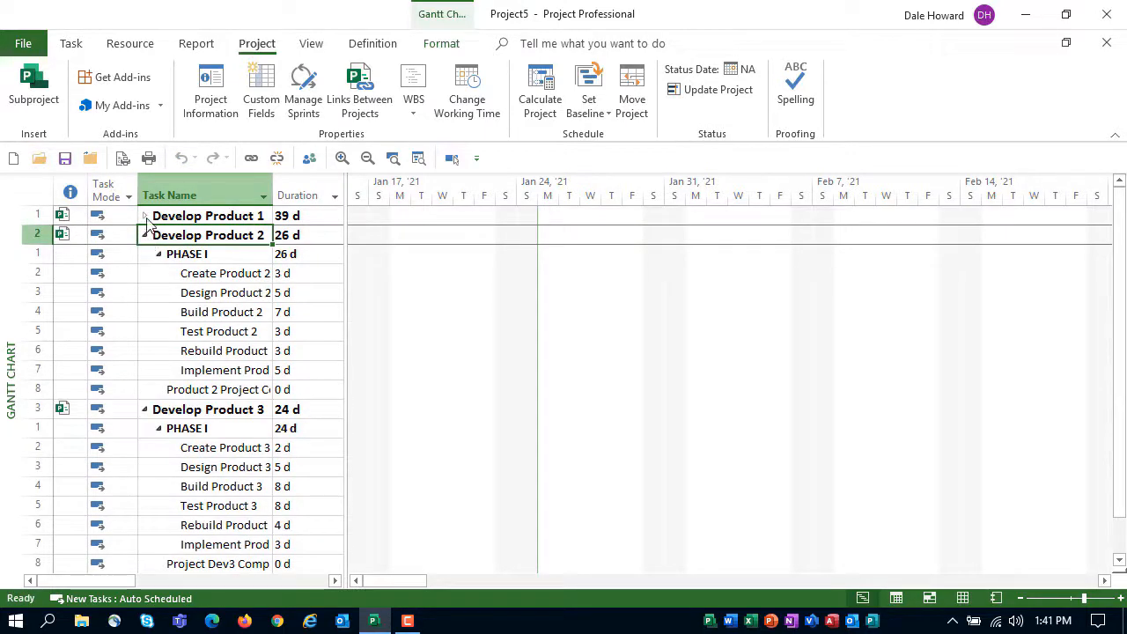
pyautogui.click(145, 217)
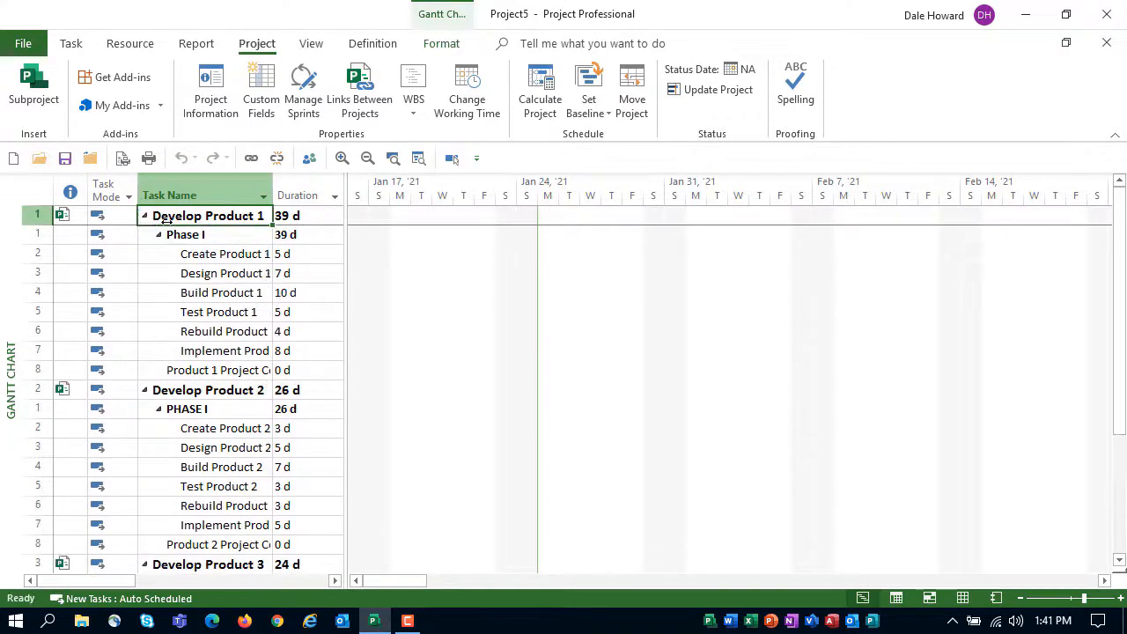
pyautogui.doubleClick(272, 193)
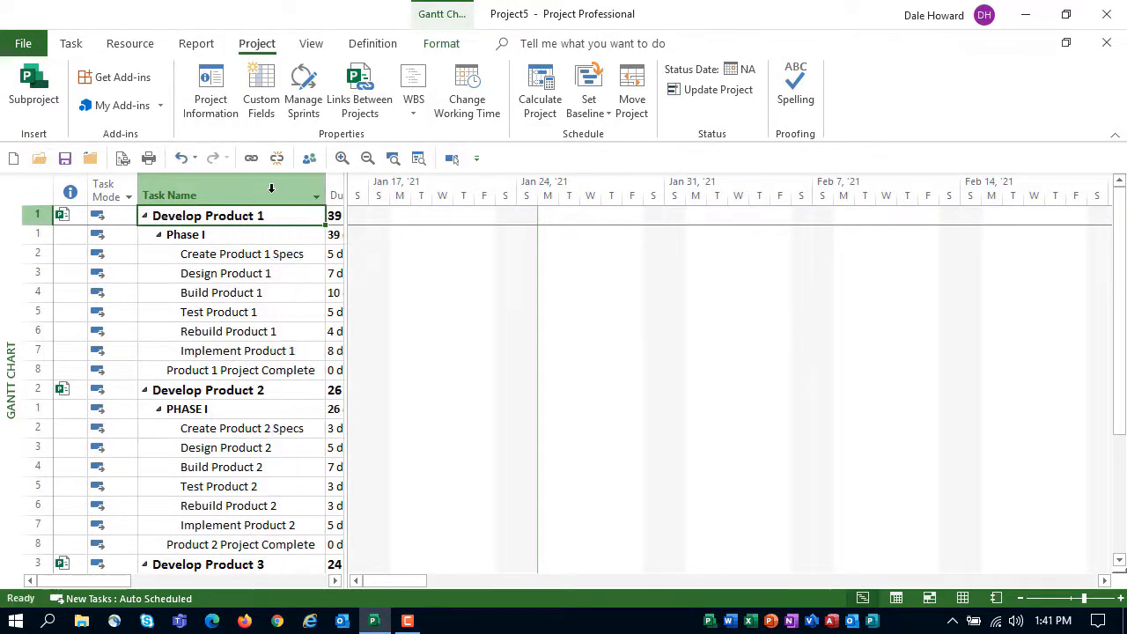
pyautogui.moveTo(343, 256); pyautogui.dragTo(398, 259)
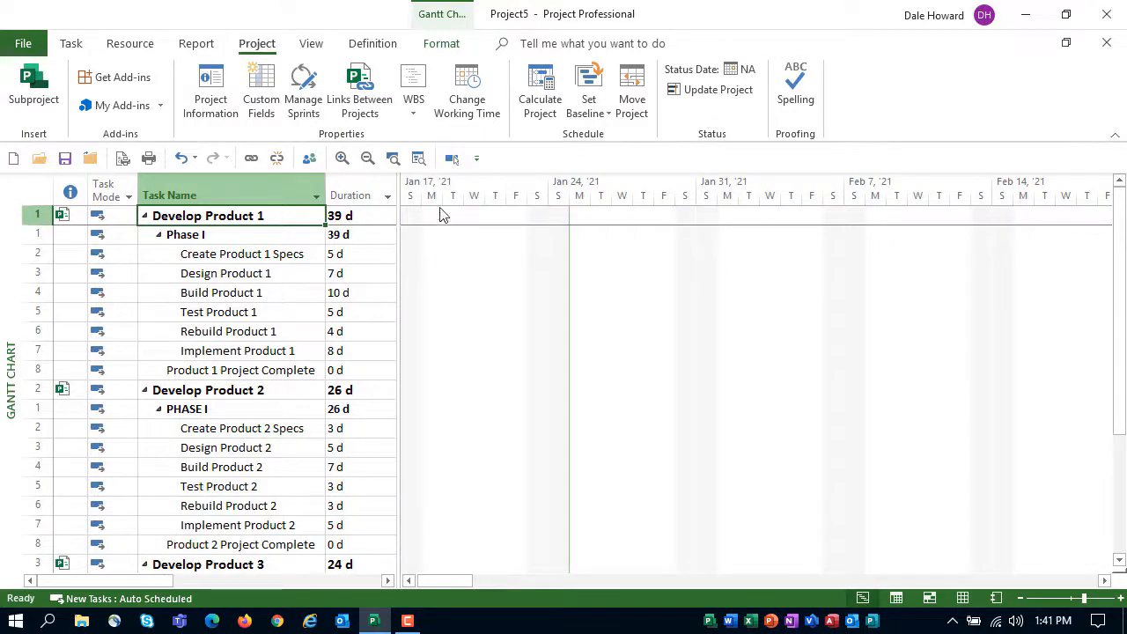
# Step: Bring the Gantt bars of Develop Product 1 into view and examine the task schedules and assigned resources of the inserted subprojects
pyautogui.click(452, 157)
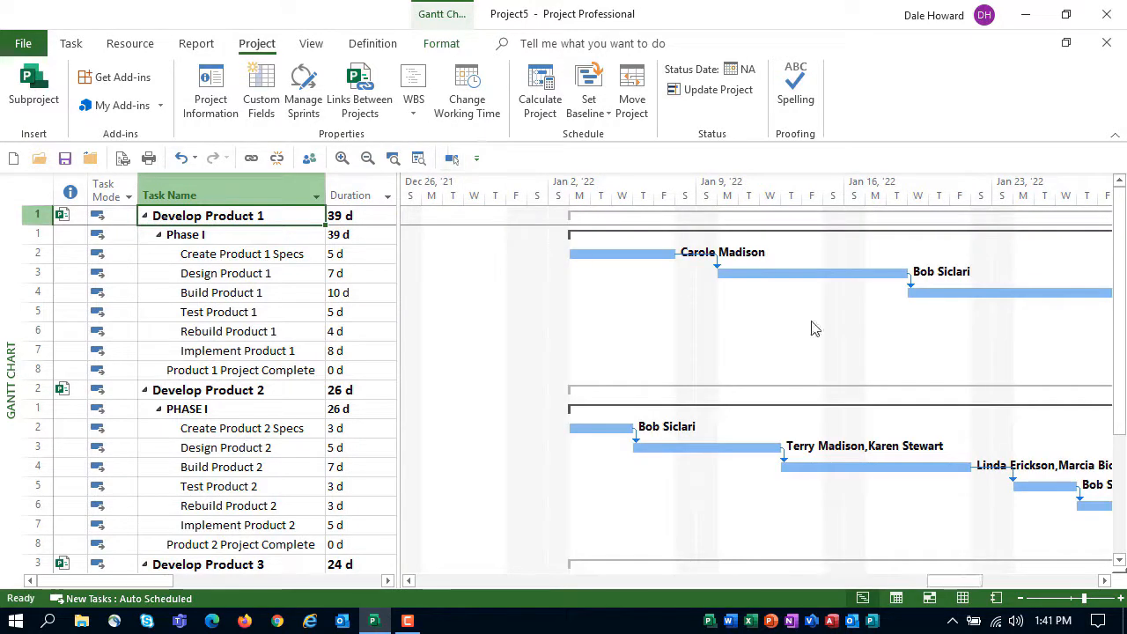
pyautogui.click(1104, 580)
pyautogui.click(1105, 580)
pyautogui.click(1104, 580)
pyautogui.click(1105, 580)
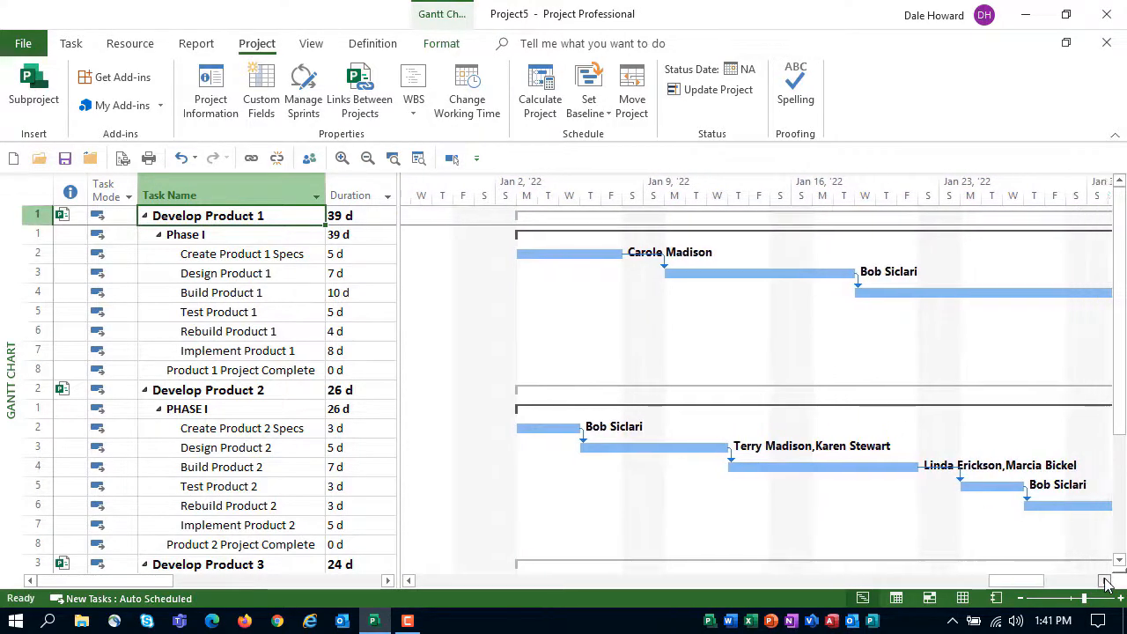
pyautogui.click(1105, 580)
pyautogui.click(1105, 580)
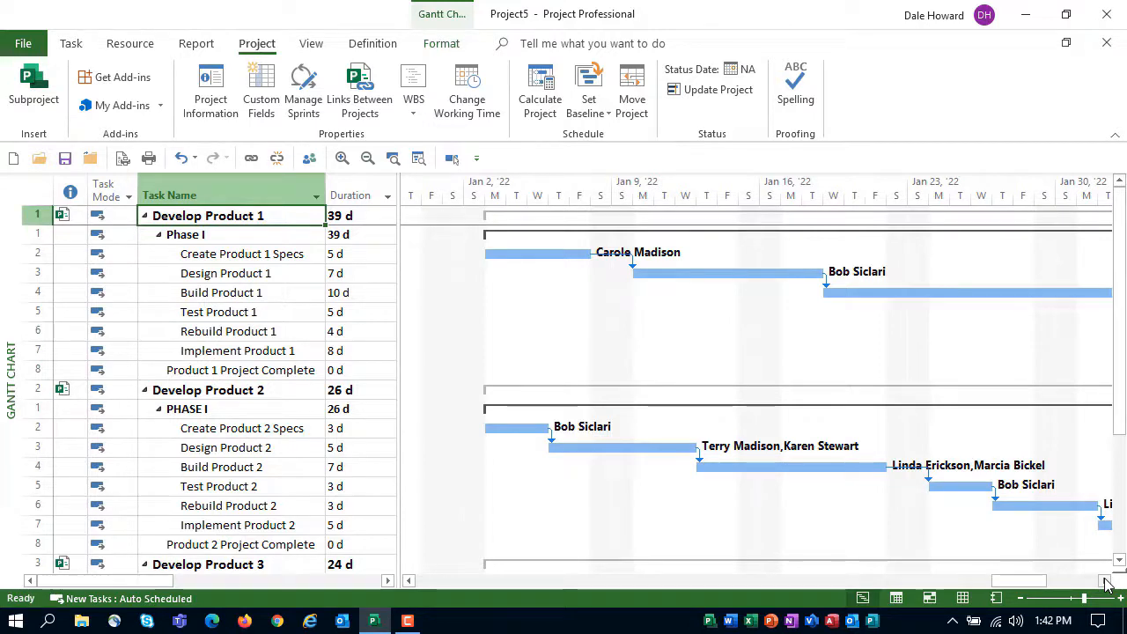
# Step: Close the new master project without saving it and return to the empty workspace
pyautogui.click(90, 157)
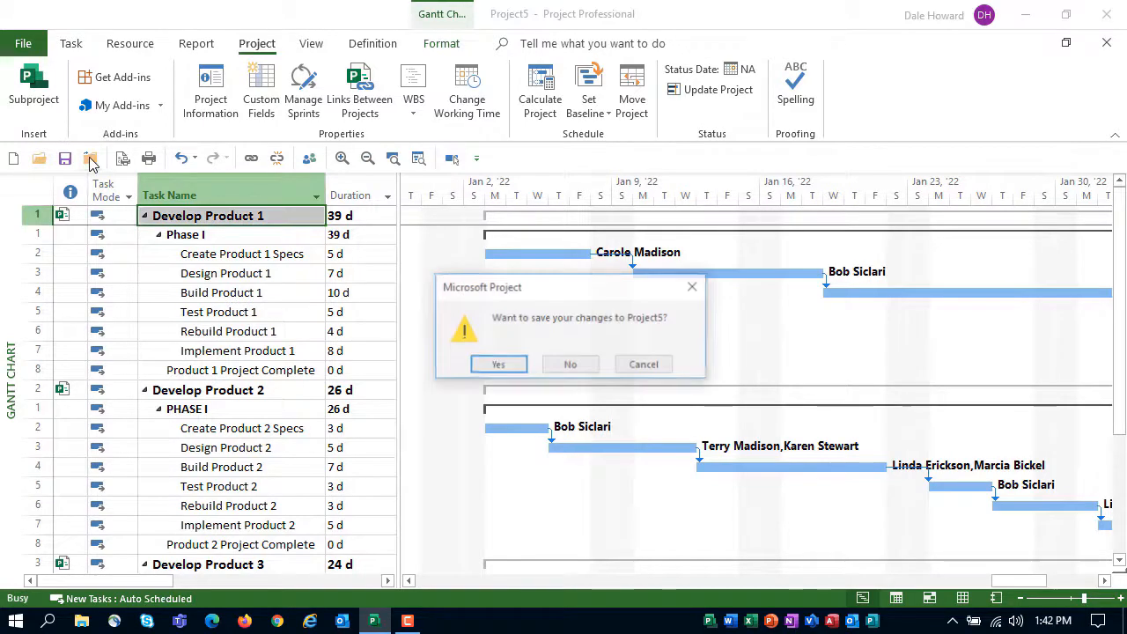
pyautogui.click(569, 365)
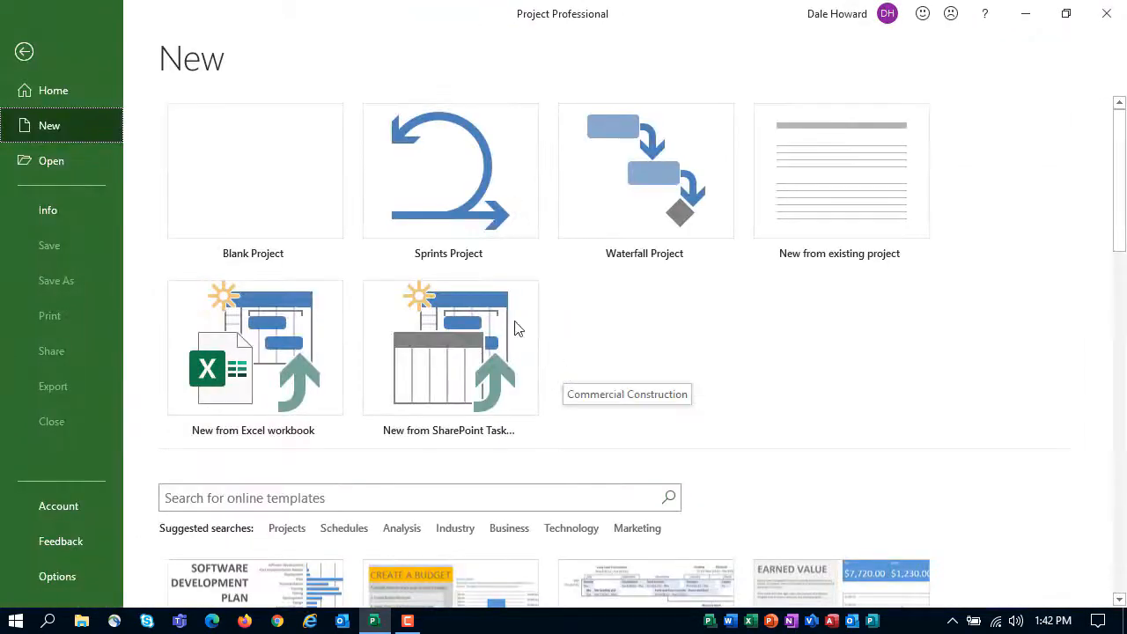
pyautogui.click(192, 179)
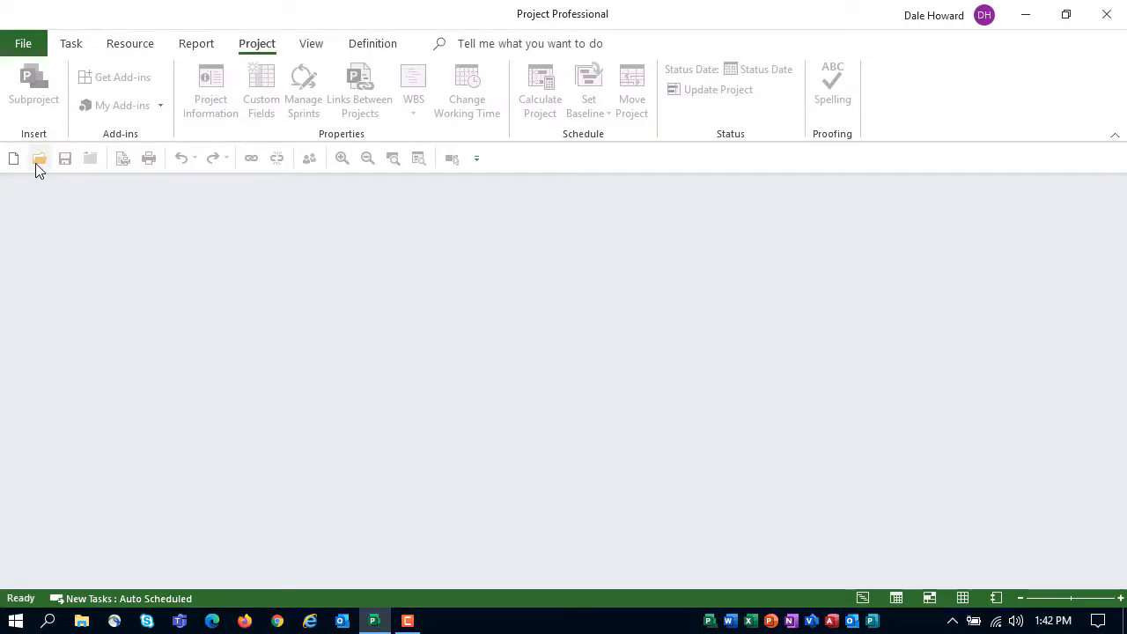
# Step: Open New Product 1.mpp, New Product 2.mpp and New Product 3.mpp from the Production Projects folder
pyautogui.click(37, 159)
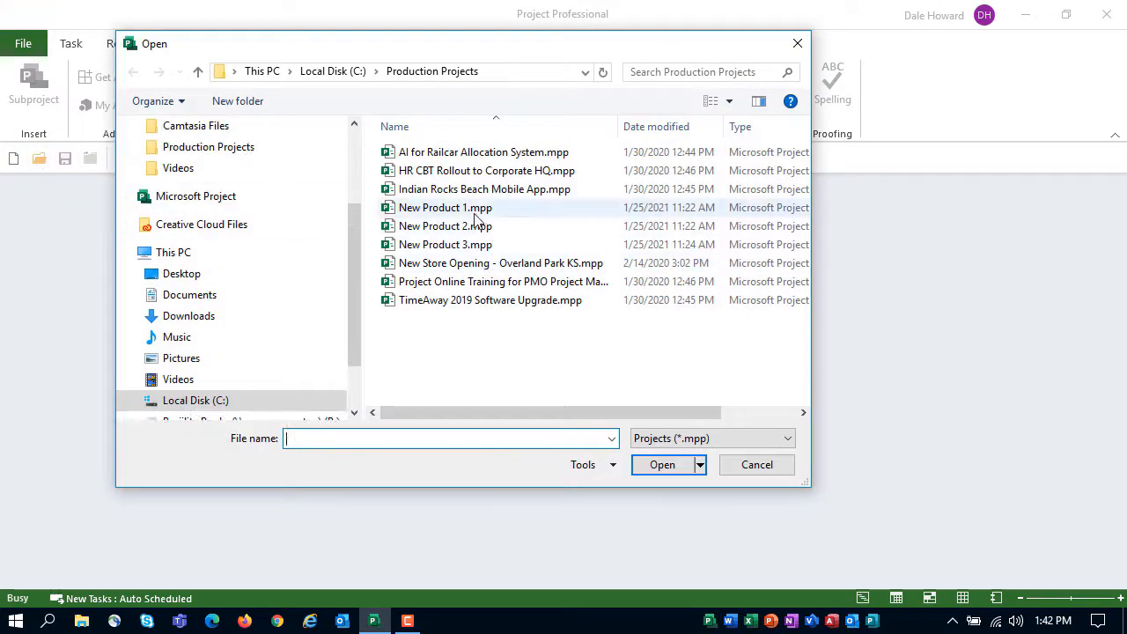
pyautogui.click(473, 211)
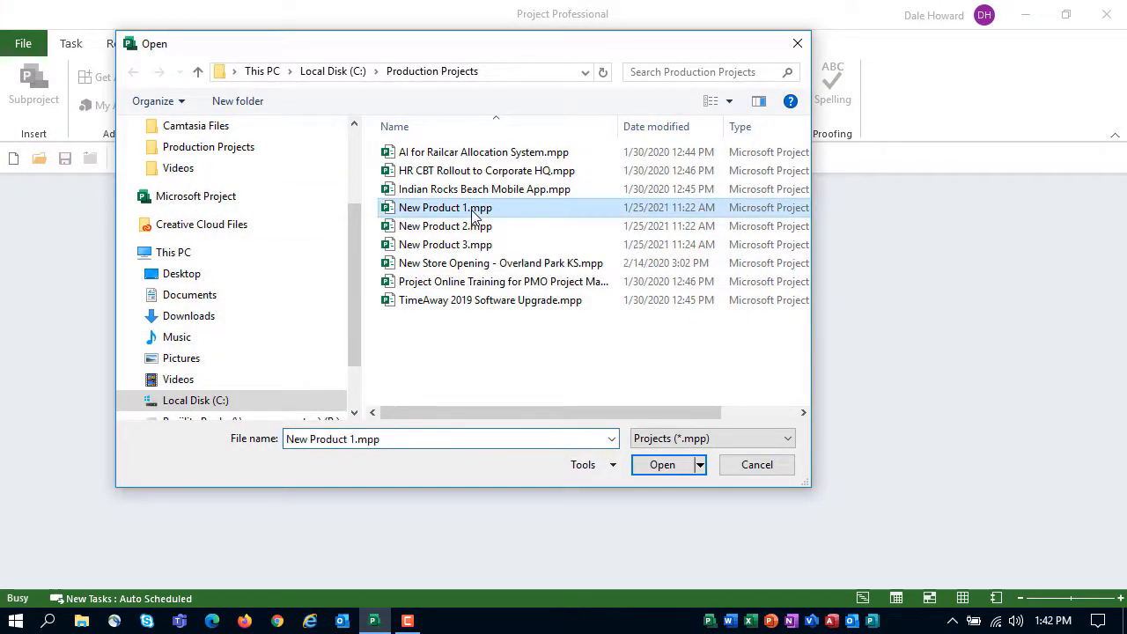
pyautogui.click(661, 466)
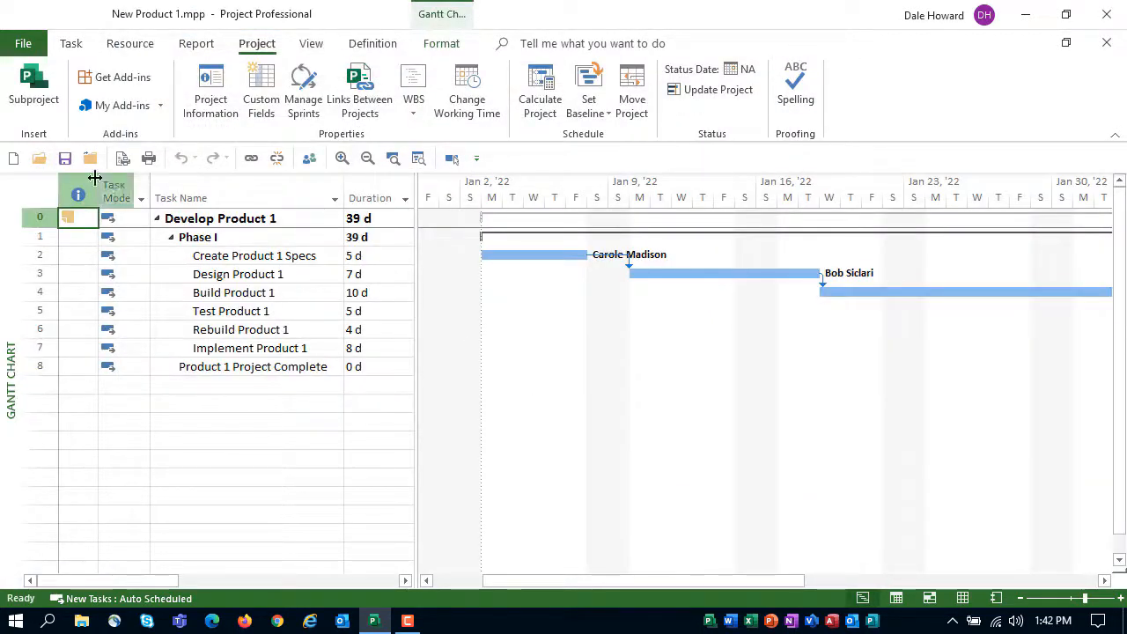
pyautogui.click(39, 158)
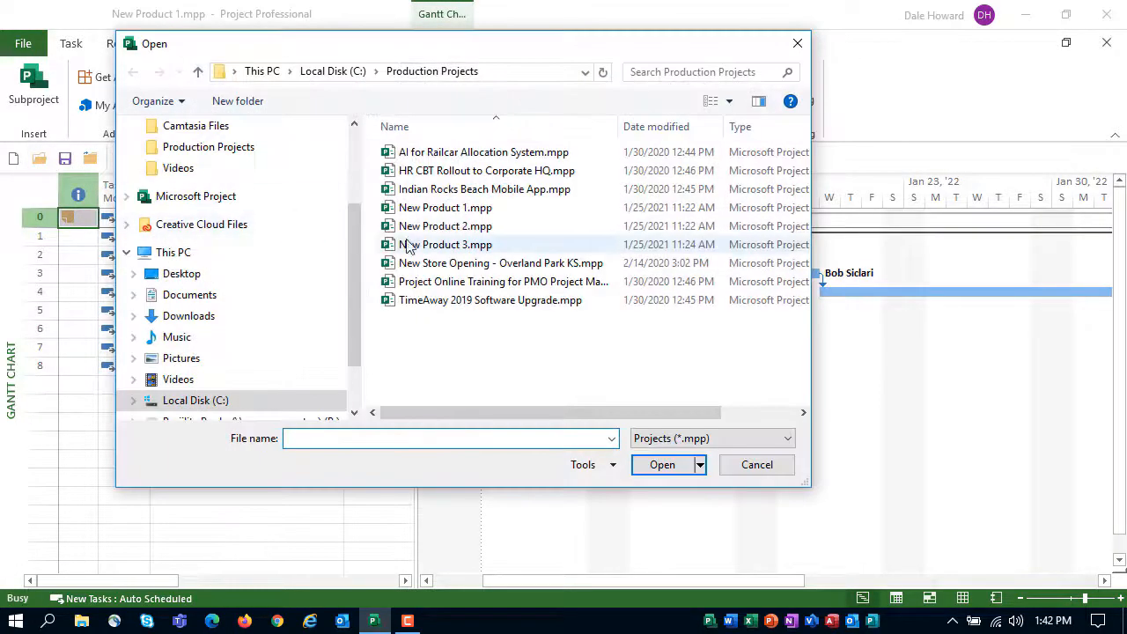
pyautogui.click(446, 228)
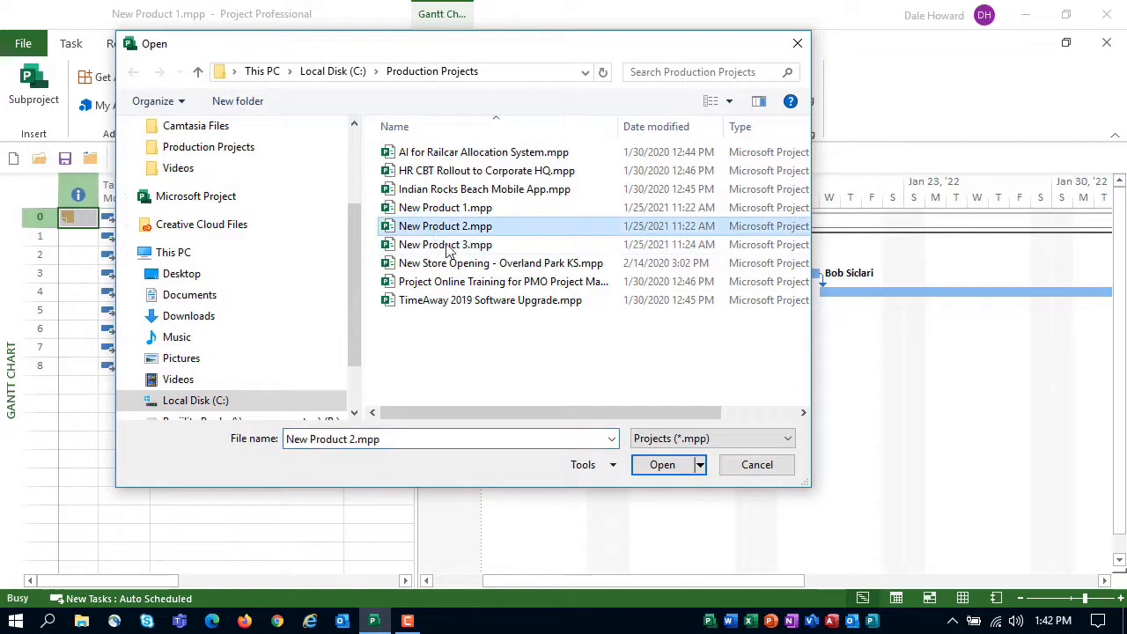
pyautogui.click(681, 467)
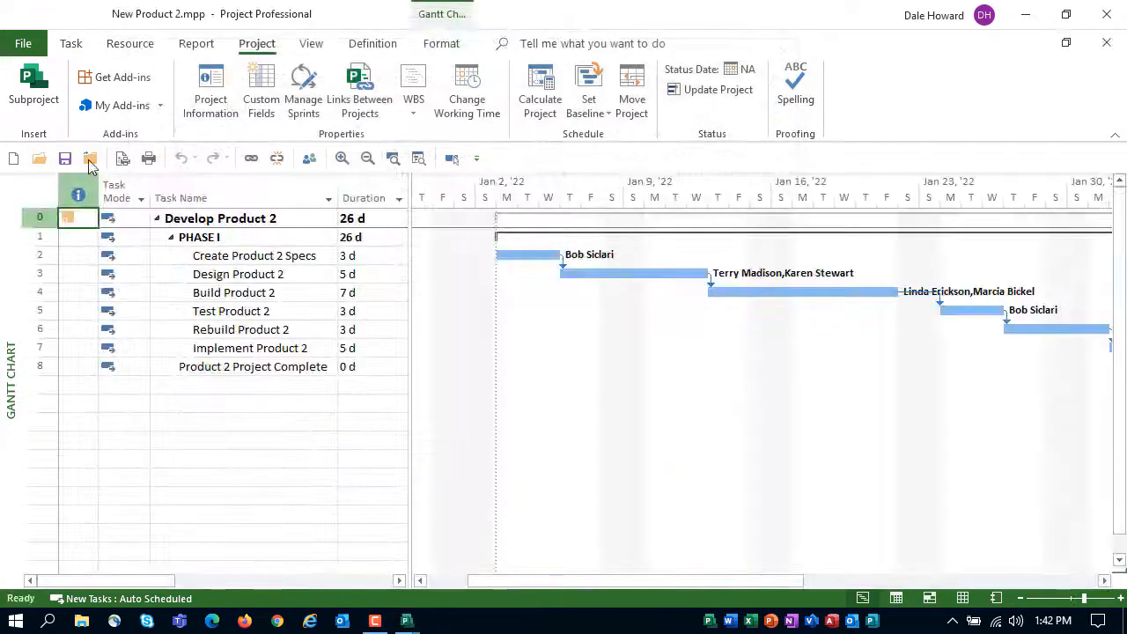
pyautogui.click(39, 159)
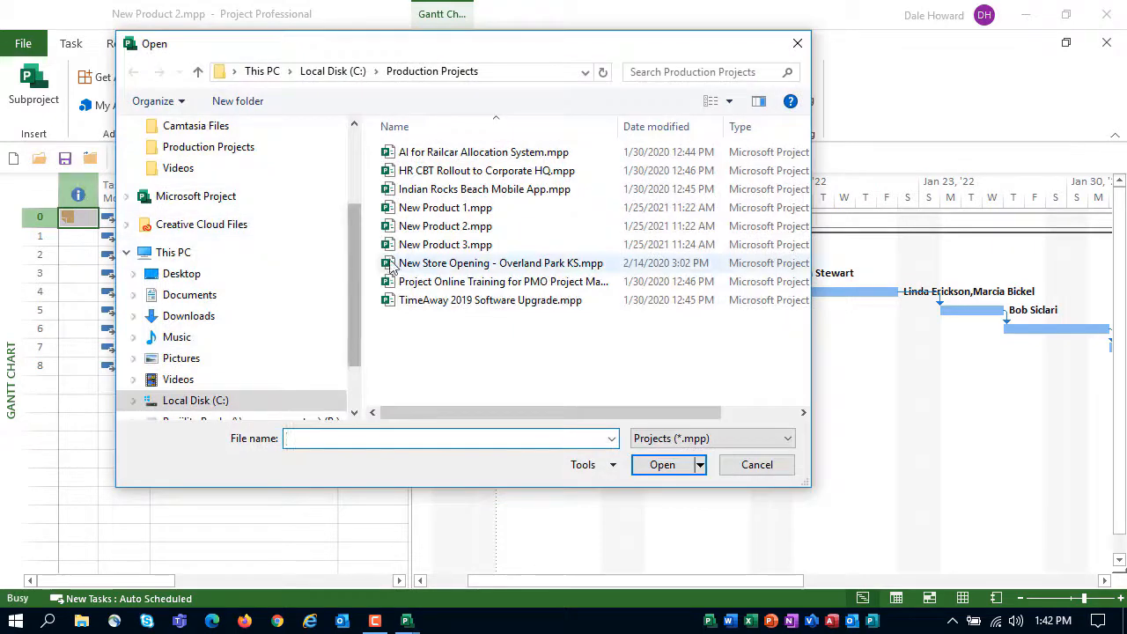
pyautogui.click(446, 245)
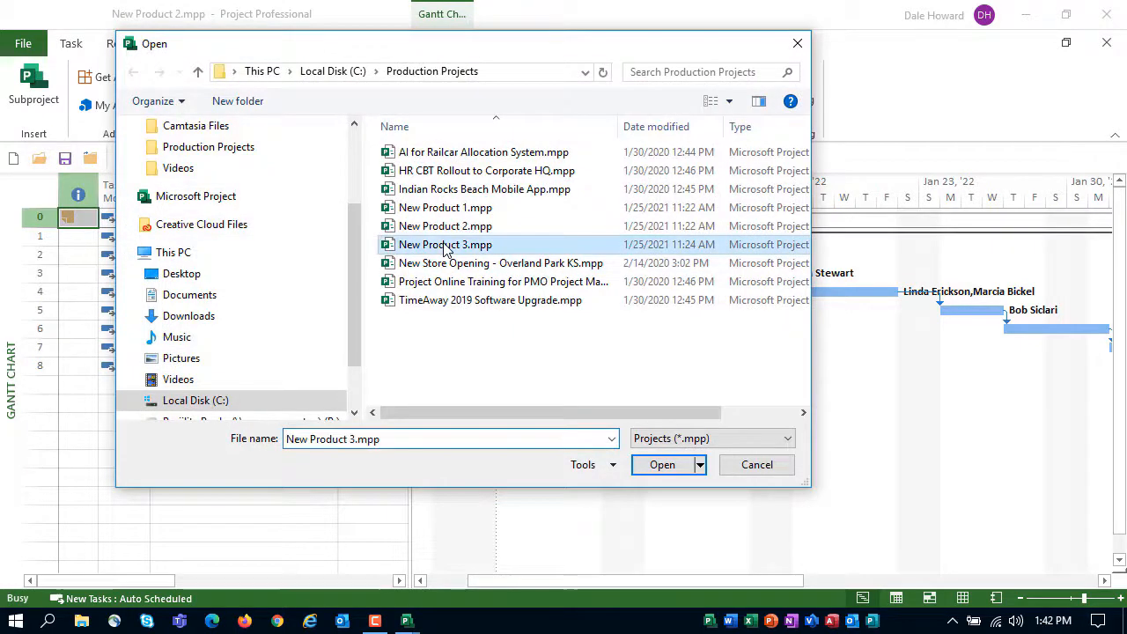
pyautogui.click(669, 466)
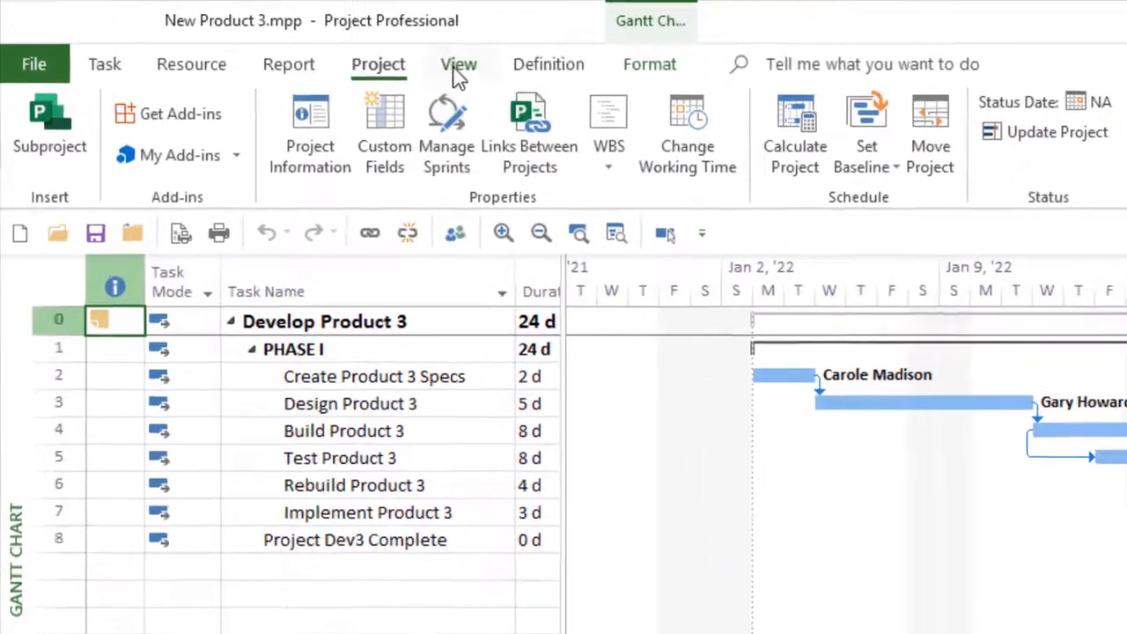
# Step: Combine New Product 1.mpp, New Product 2.mpp and New Product 3.mpp into a master project using New Window with the Gantt Chart view
pyautogui.click(458, 74)
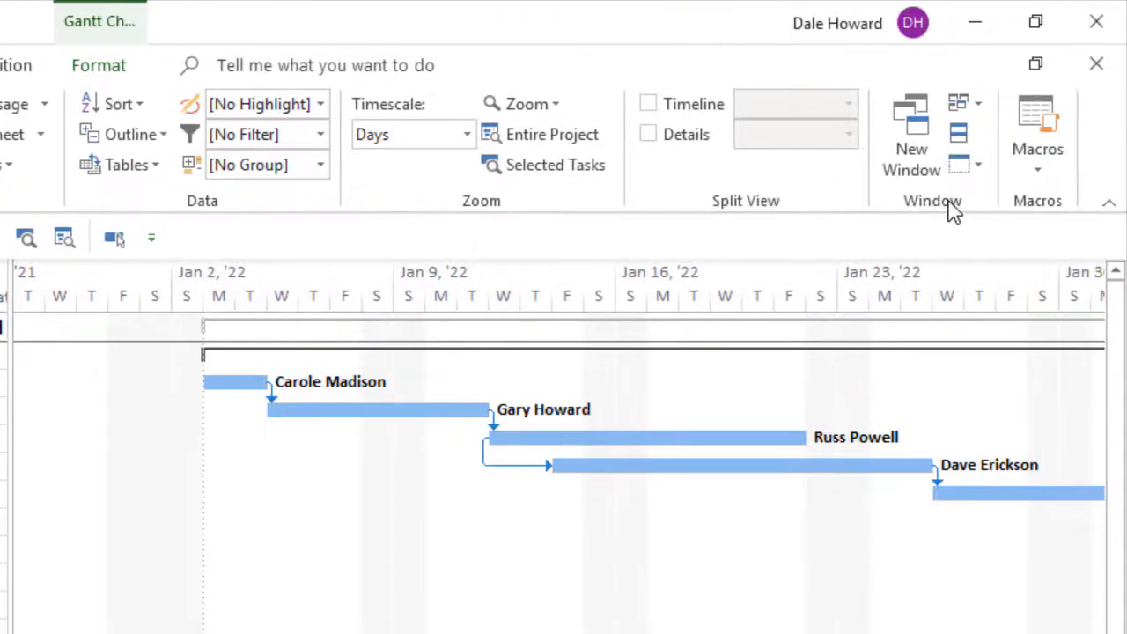
pyautogui.click(909, 141)
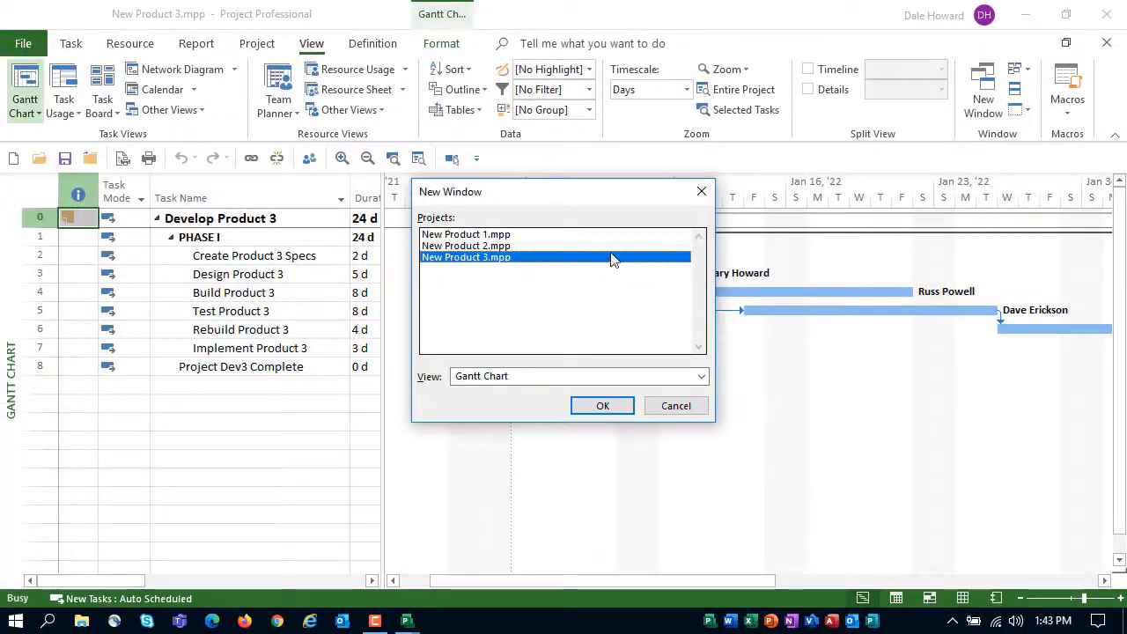
pyautogui.click(510, 234)
pyautogui.keyDown('ctrl'); pyautogui.click(510, 250); pyautogui.keyUp('ctrl')
pyautogui.keyDown('ctrl'); pyautogui.click(510, 257); pyautogui.keyUp('ctrl')
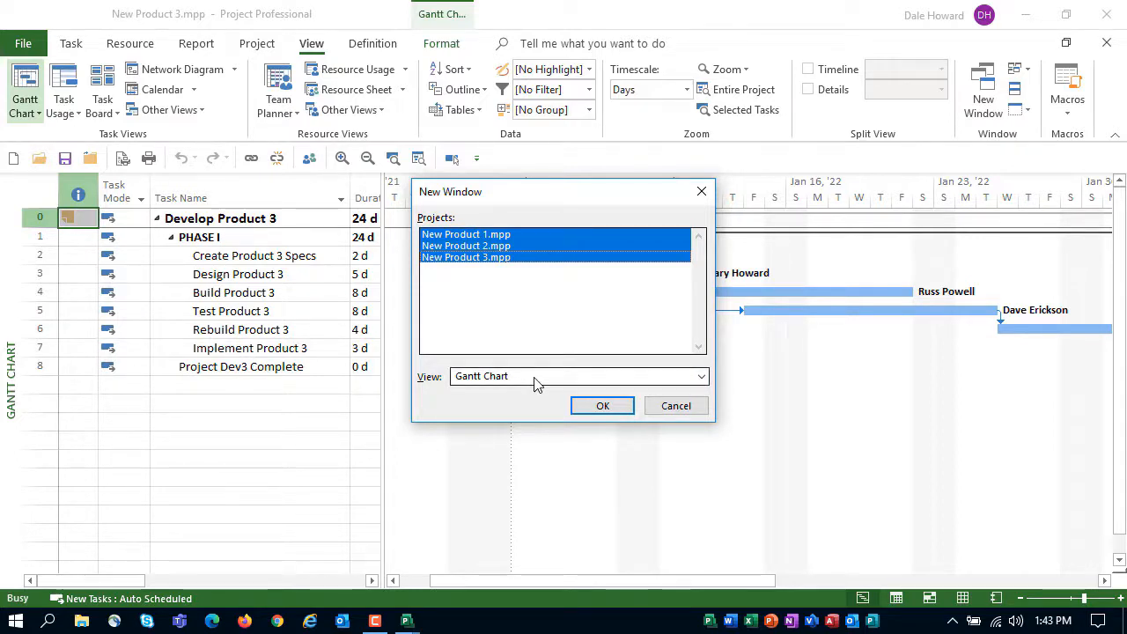
pyautogui.click(606, 406)
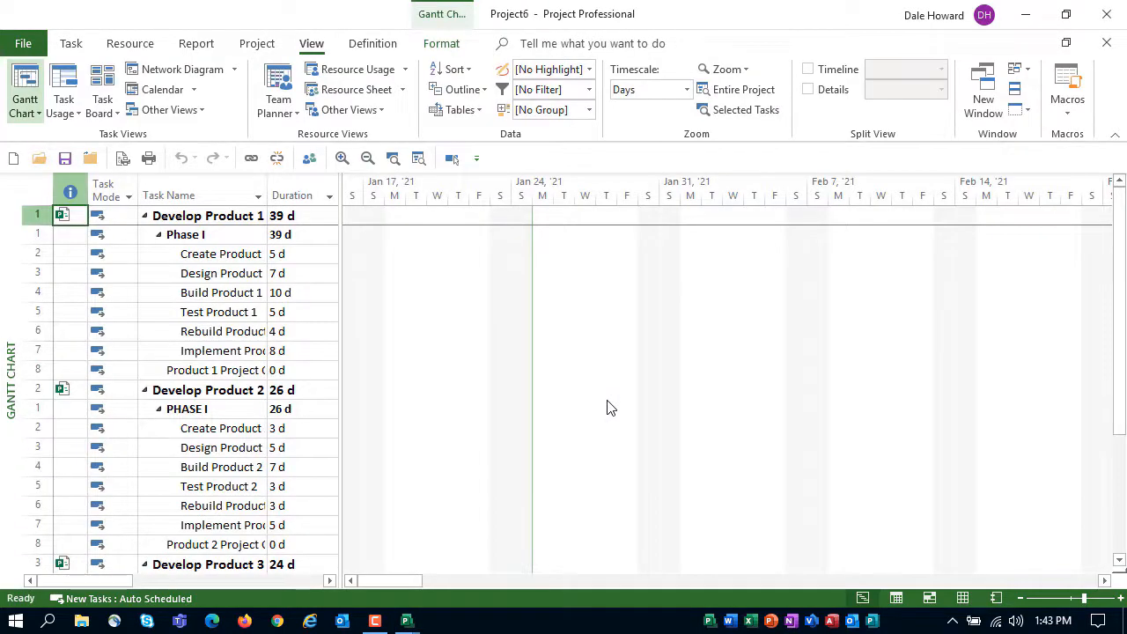
# Step: Fit the Task Name column of the combined project to its contents and widen the table to show the full Duration column
pyautogui.doubleClick(269, 191)
pyautogui.moveTo(340, 233); pyautogui.dragTo(408, 254)
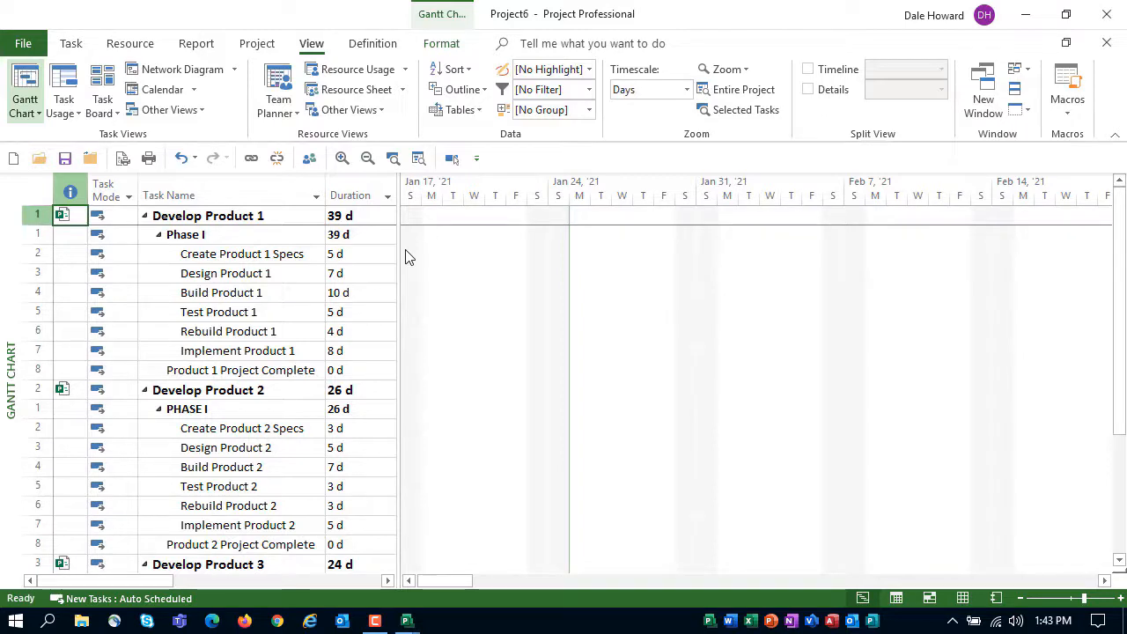
pyautogui.scroll(-4, 414, 265)
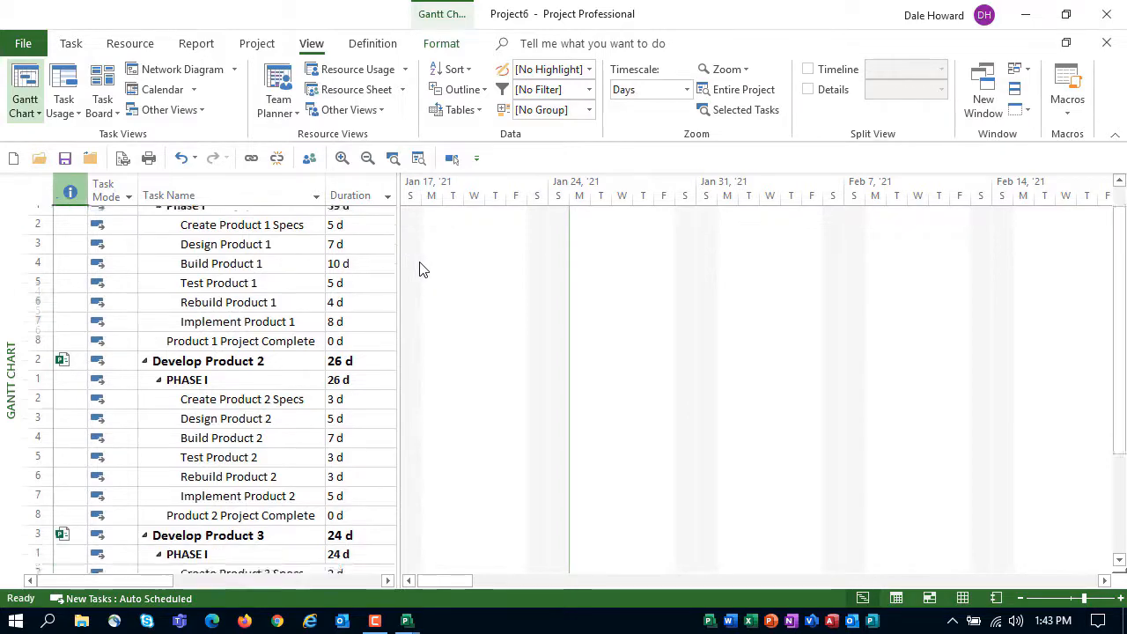
# Step: Review the combined task list and bring the Develop Product 1 bars into view in the Gantt Chart
pyautogui.scroll(-1, 419, 270)
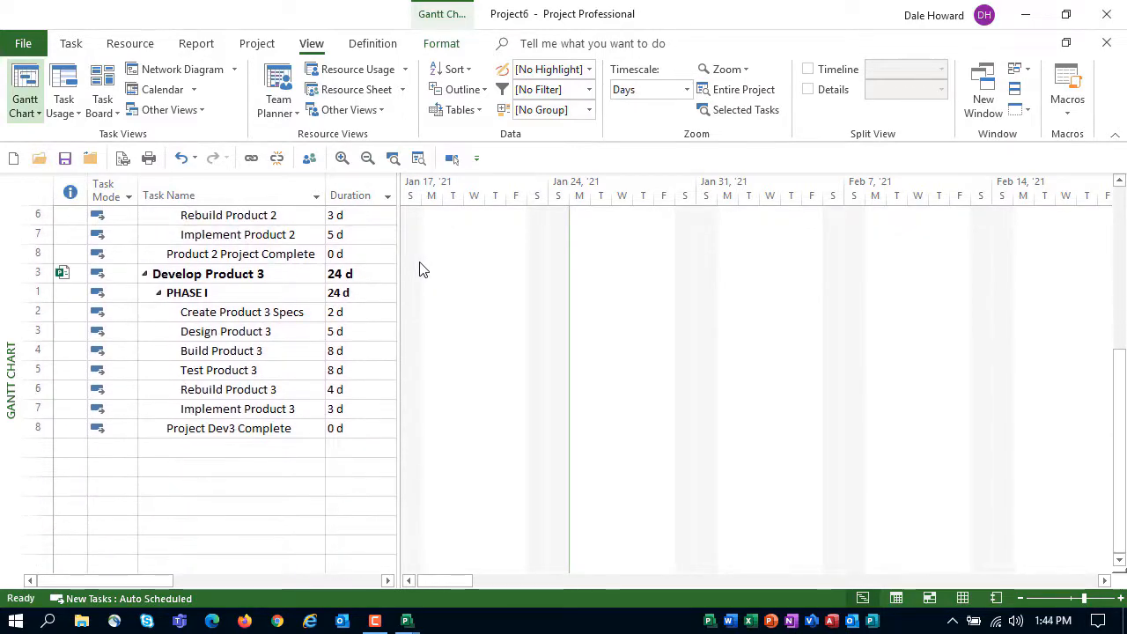
pyautogui.scroll(4, 419, 269)
pyautogui.scroll(1, 419, 269)
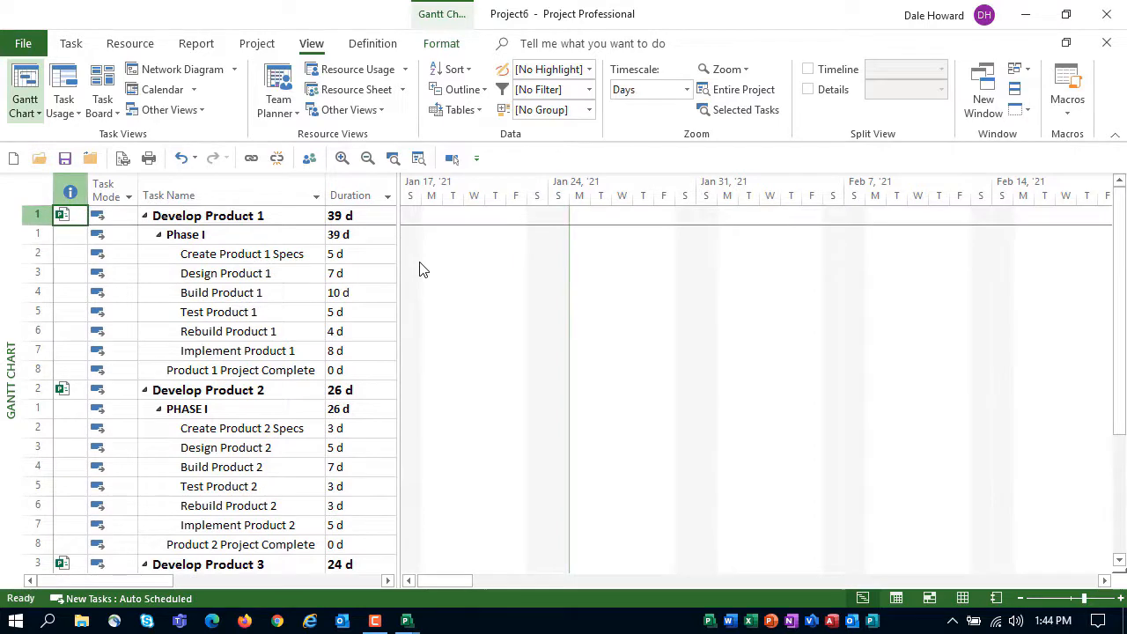
pyautogui.click(253, 215)
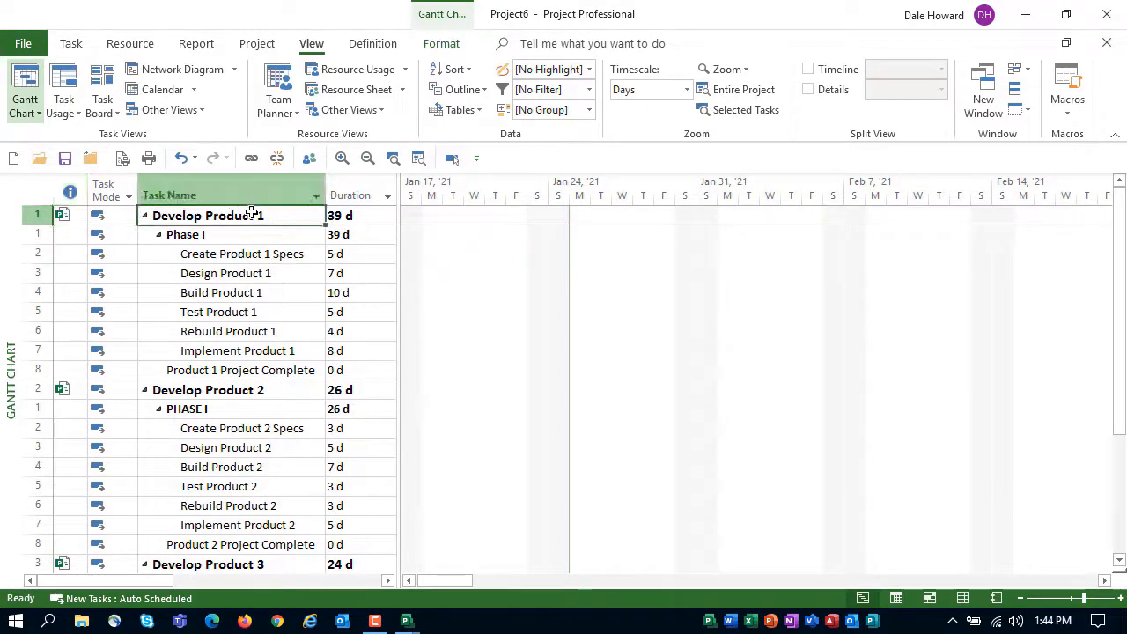
pyautogui.click(452, 159)
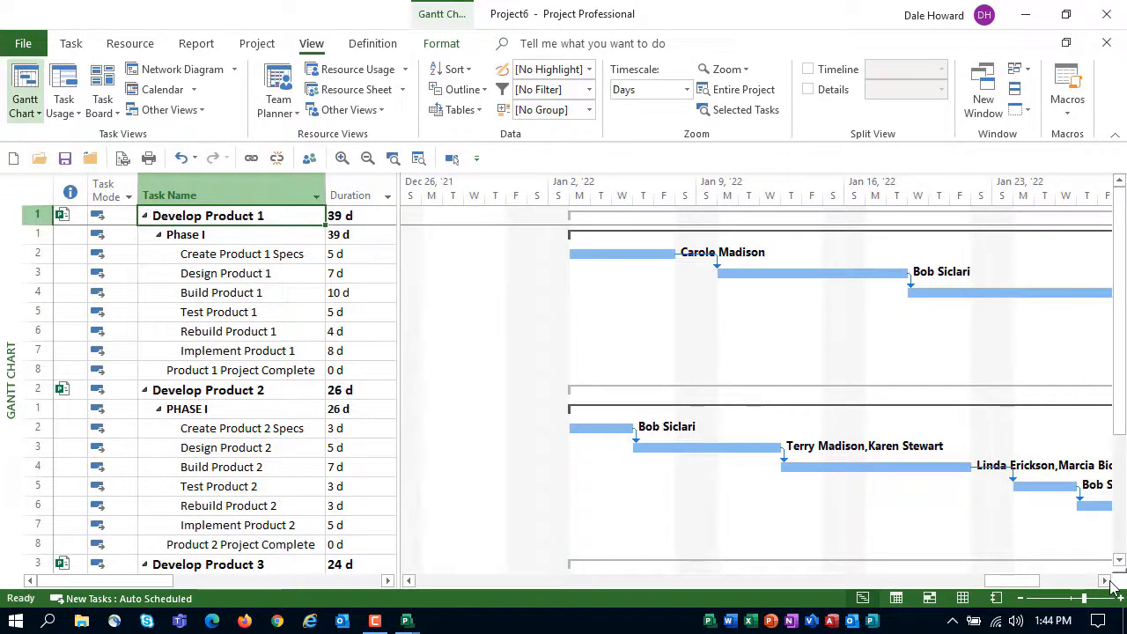
pyautogui.moveTo(1106, 580); pyautogui.dragTo(1107, 581)
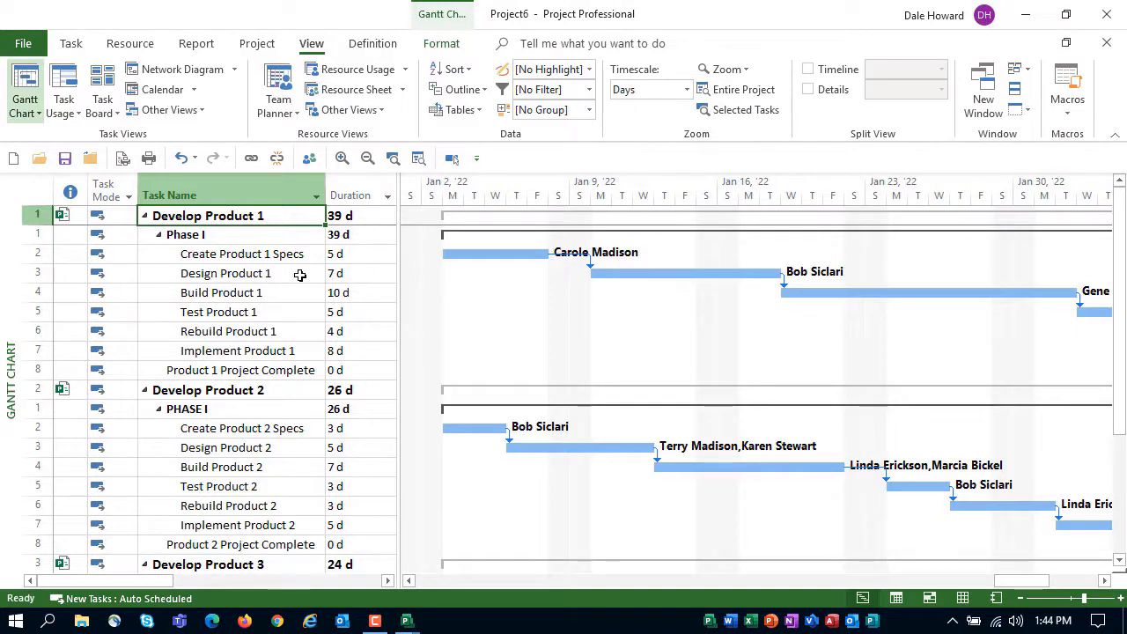
# Step: Link Design Product 1 in Develop Product 1 to Design Product 2 in Develop Product 2 as a cross-project dependency
pyautogui.click(255, 275)
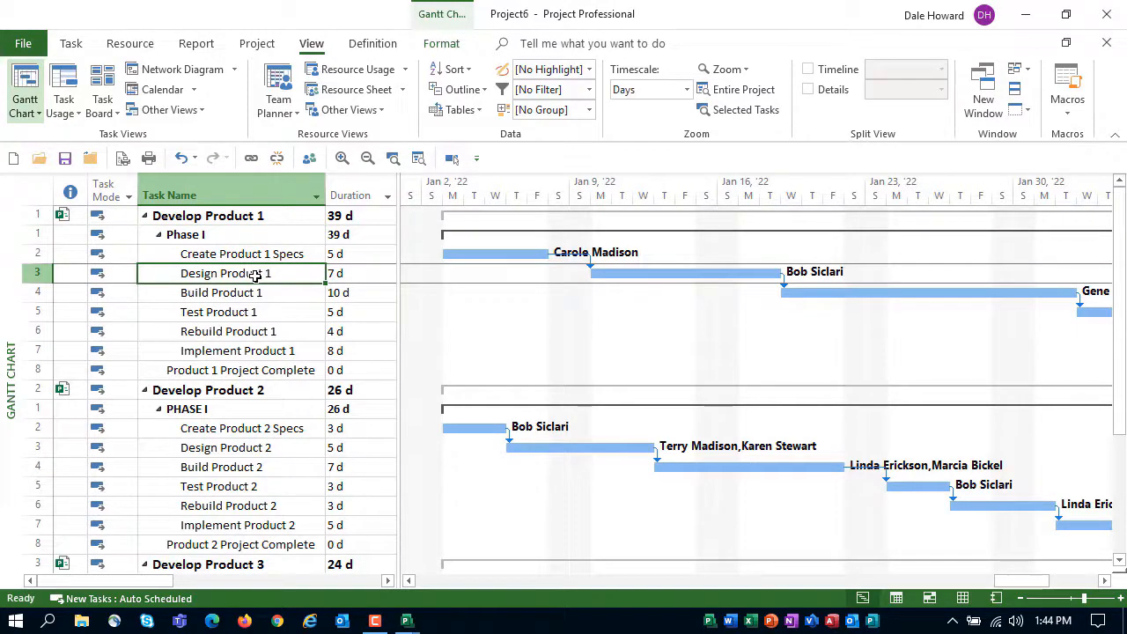
pyautogui.keyDown('ctrl'); pyautogui.click(262, 447); pyautogui.keyUp('ctrl')
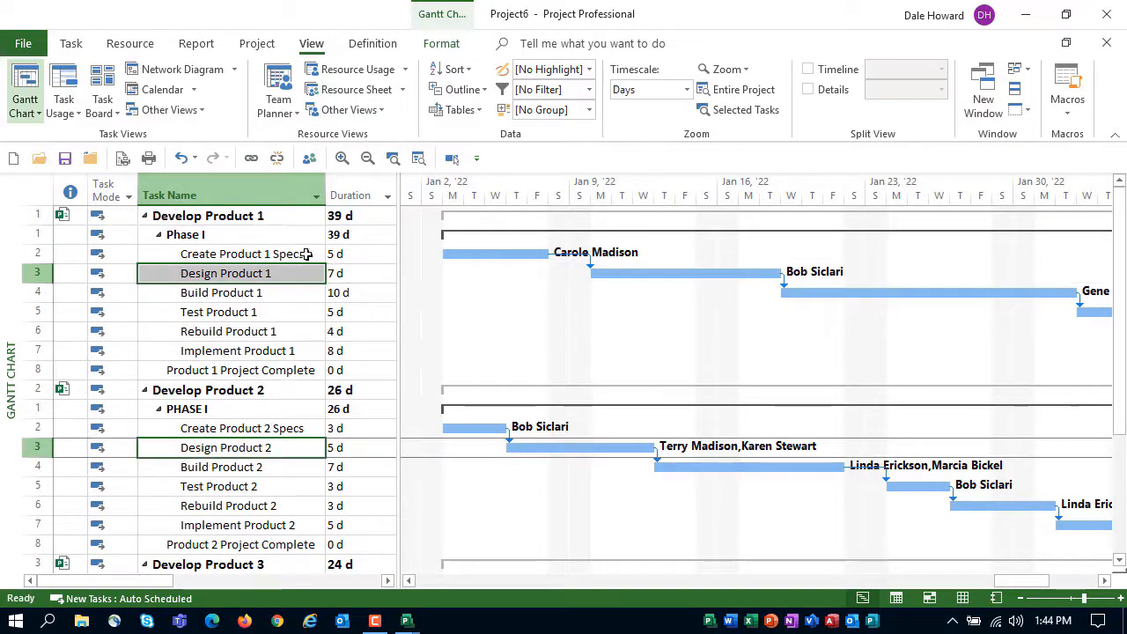
pyautogui.click(251, 159)
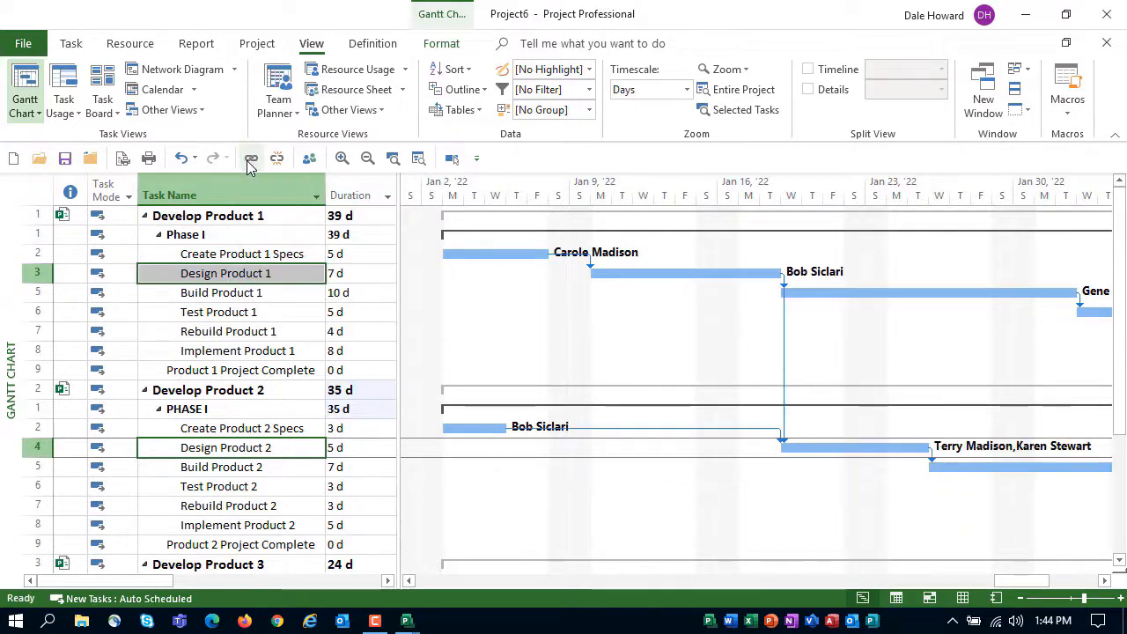
# Step: Link Design Product 2 to Design Product 3 in Develop Product 3 and return to the Develop Product 1 summary row
pyautogui.click(282, 447)
pyautogui.scroll(-3, 282, 447)
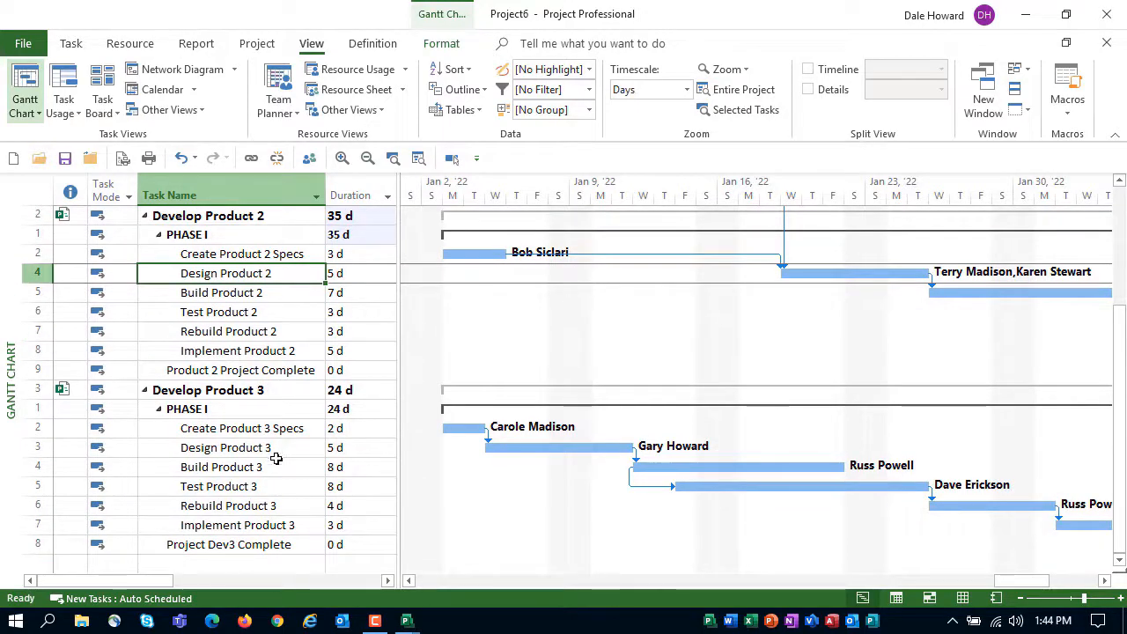
pyautogui.keyDown('ctrl'); pyautogui.click(272, 449); pyautogui.keyUp('ctrl')
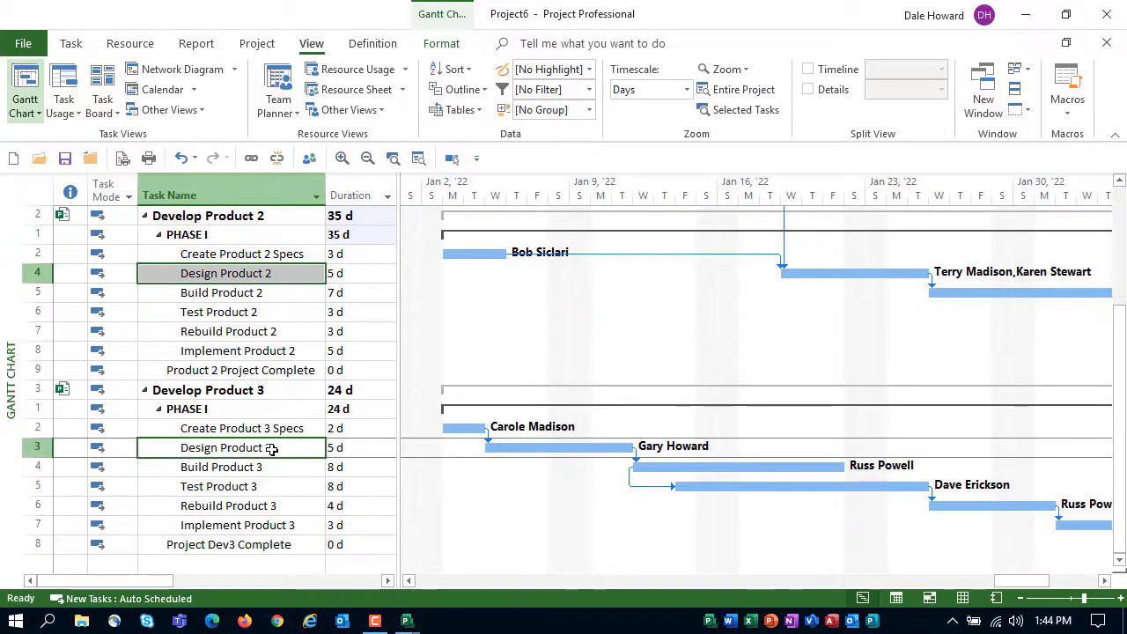
pyautogui.click(252, 159)
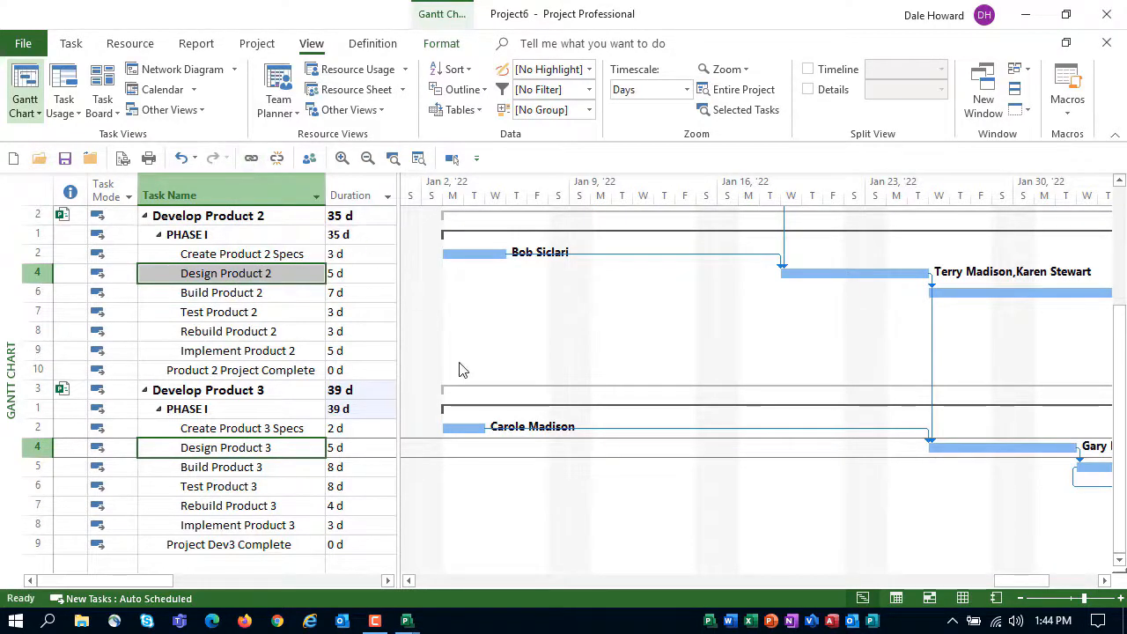
pyautogui.scroll(3, 458, 370)
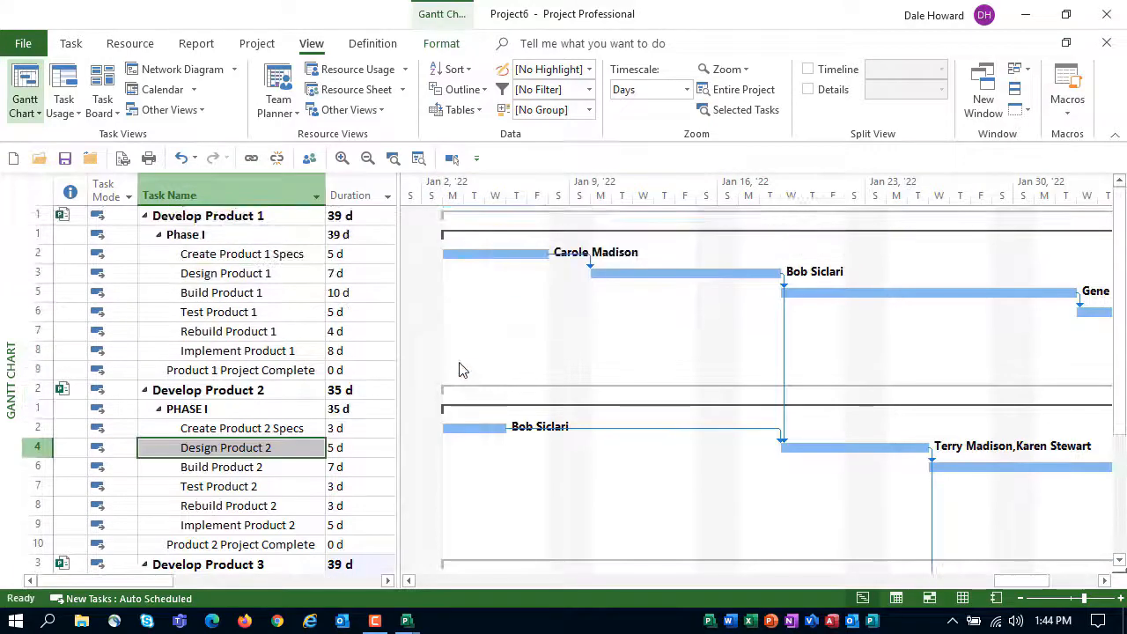
pyautogui.click(272, 219)
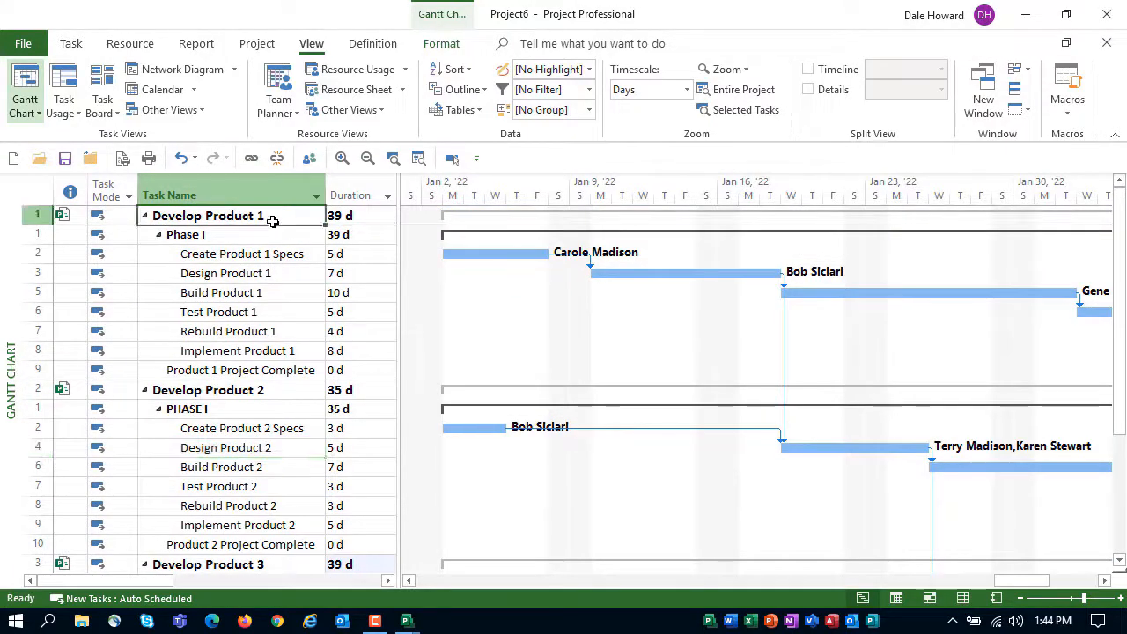
# Step: Start saving the master project and choose the Production Projects folder on Local Disk (C:) as its location
pyautogui.click(66, 160)
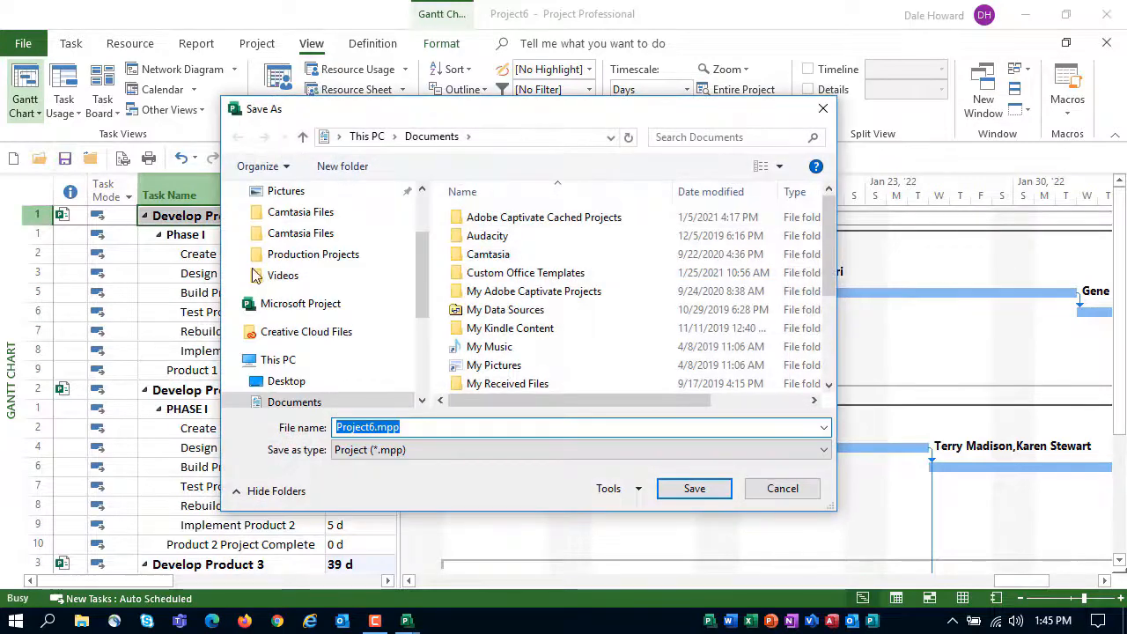
pyautogui.scroll(-3, 420, 369)
pyautogui.click(299, 317)
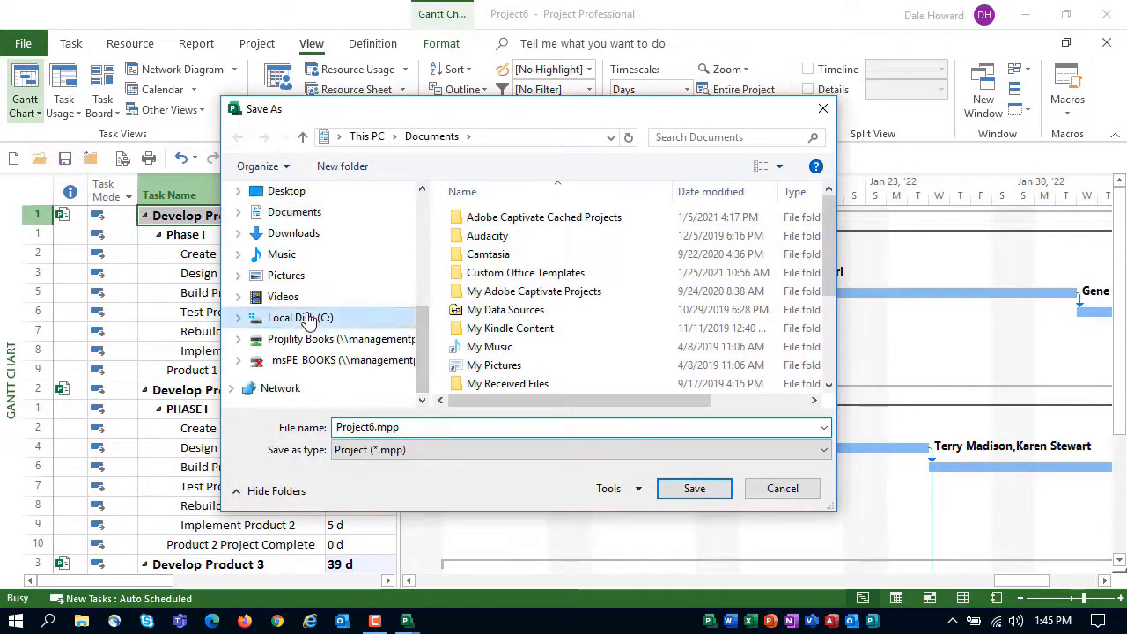
pyautogui.scroll(-6, 546, 319)
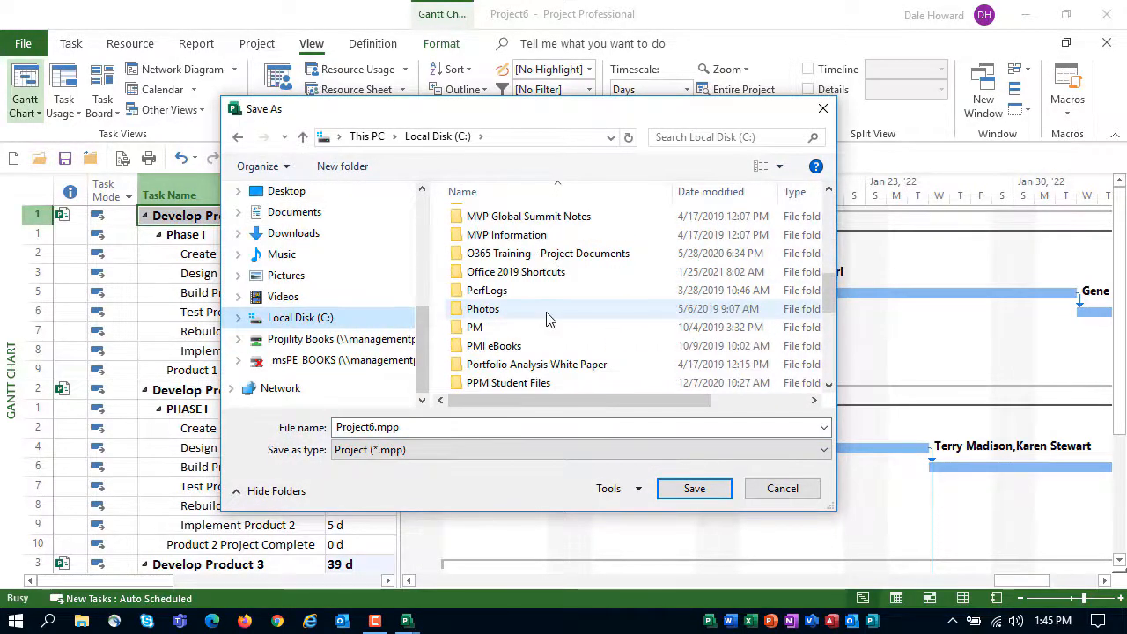
pyautogui.scroll(-2, 546, 319)
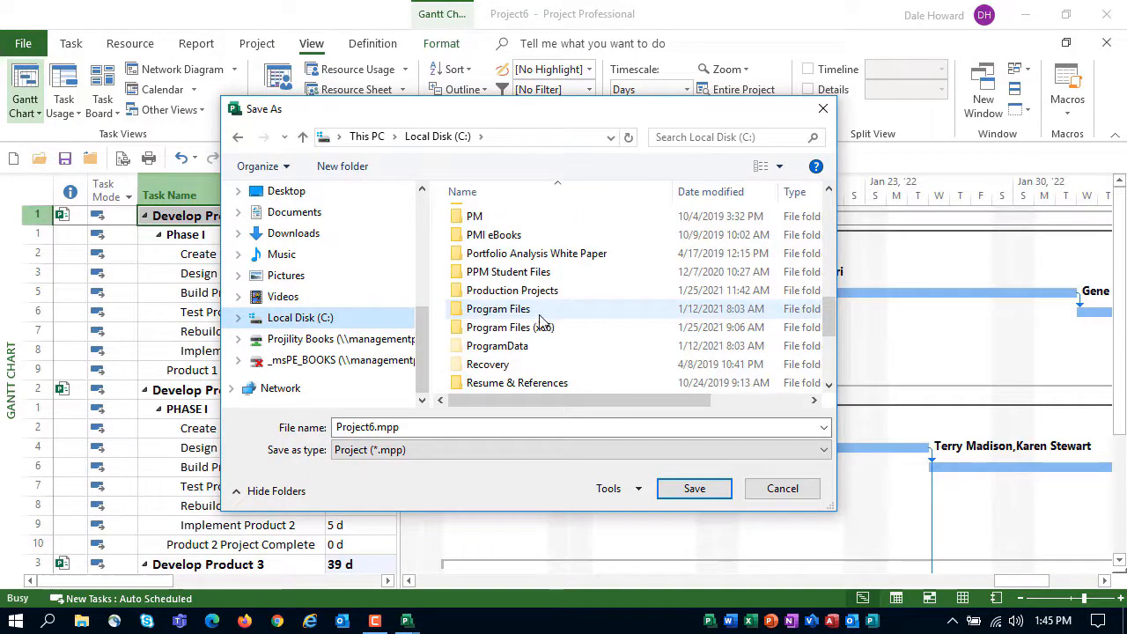
pyautogui.doubleClick(526, 291)
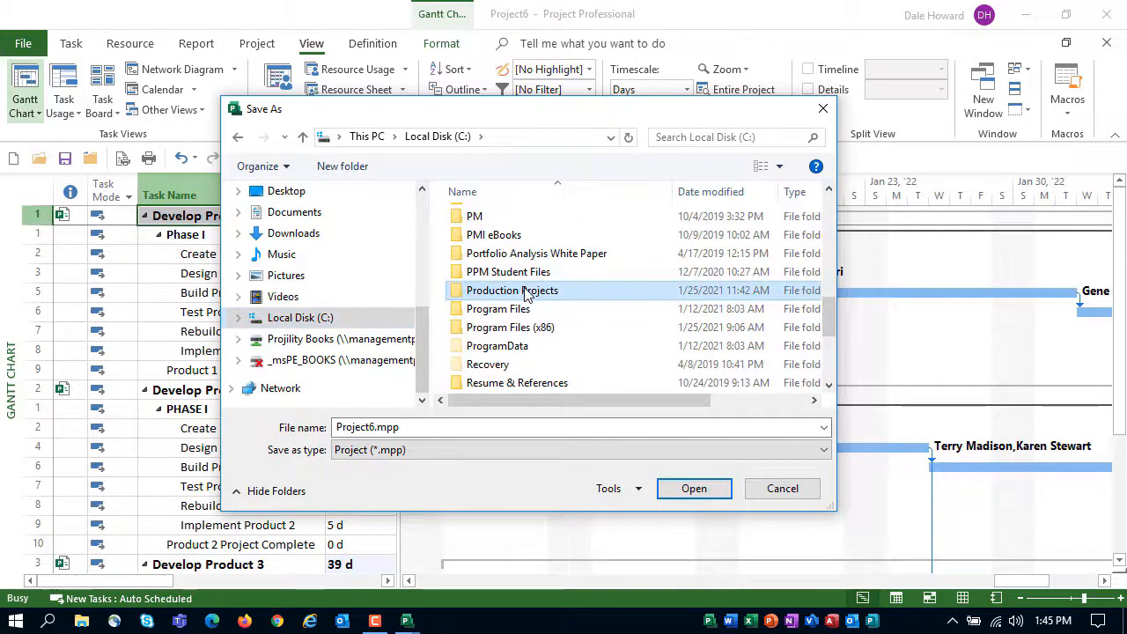
# Step: Save the master project as New Product Master Project.mpp, including the changes to all of its subprojects
pyautogui.doubleClick(448, 424)
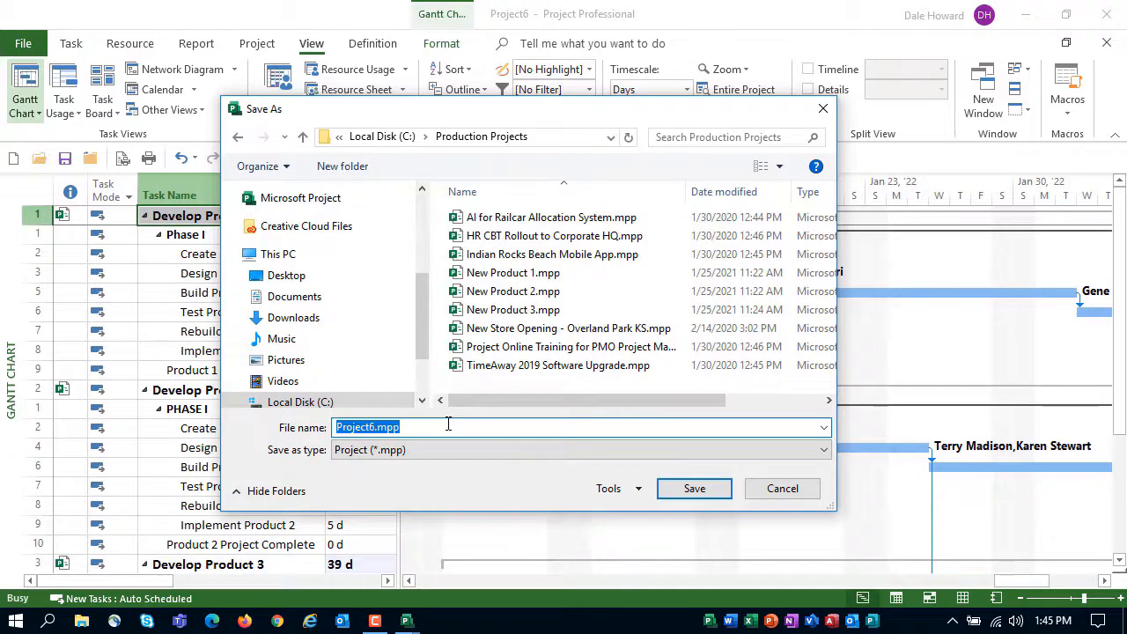
pyautogui.write('New P')
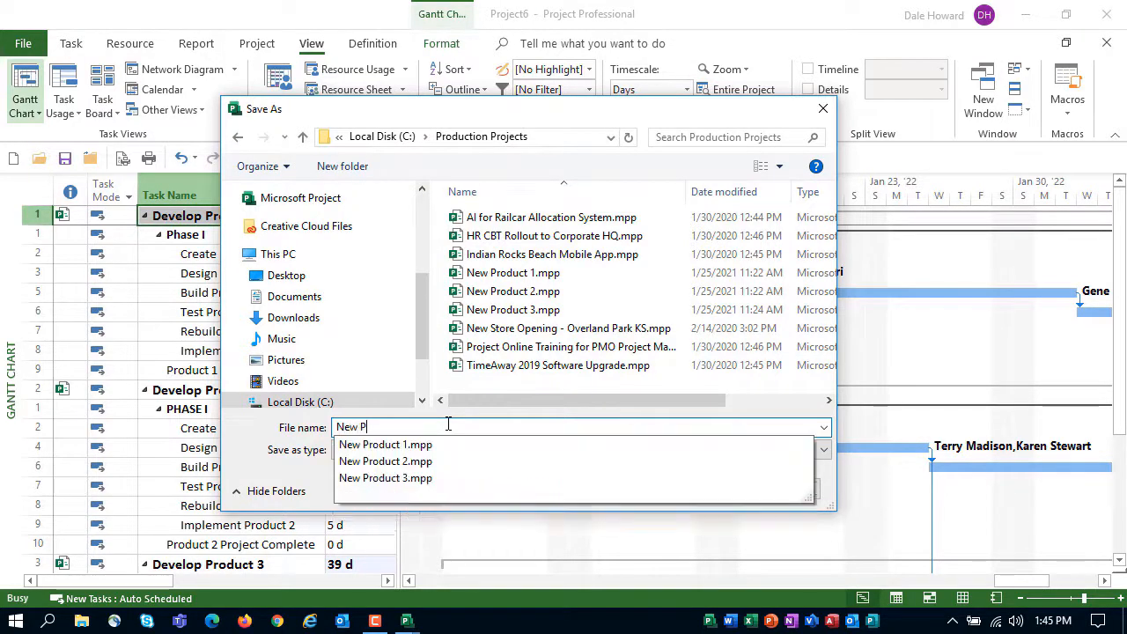
pyautogui.write('roduct Mat')
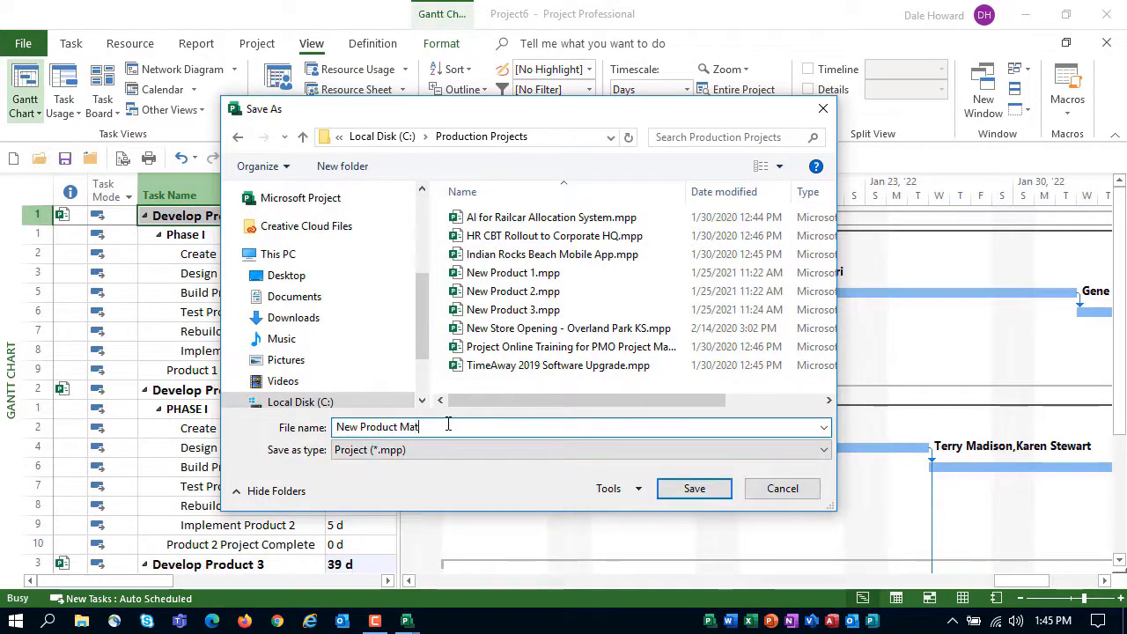
pyautogui.press('BackSpace')
pyautogui.write('ster P')
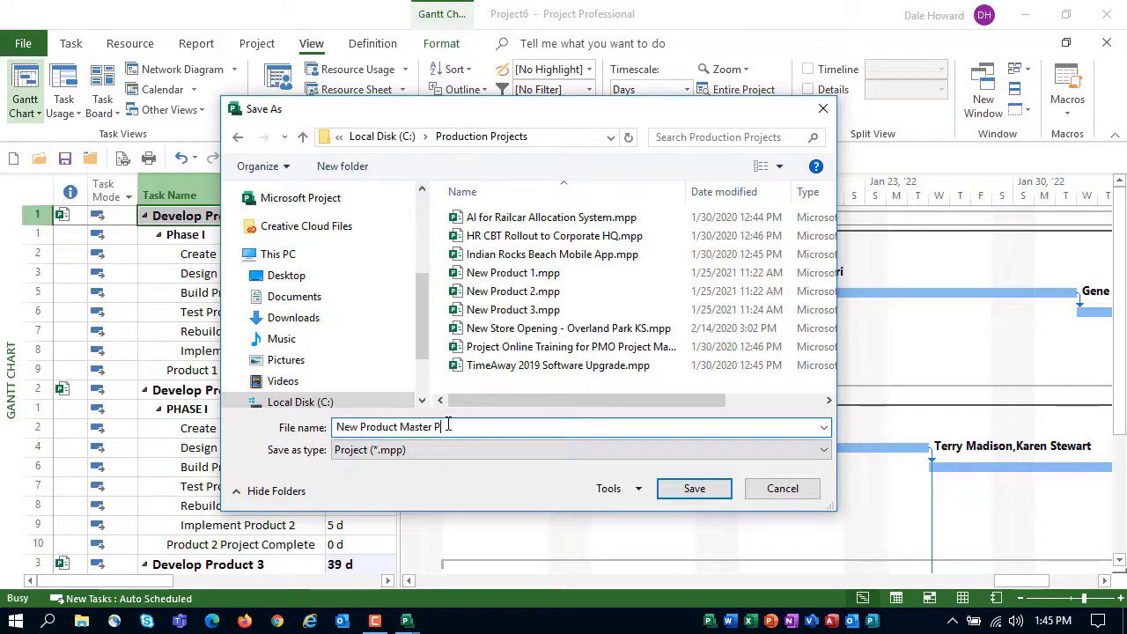
pyautogui.write('roject.mpp')
pyautogui.press('Return')
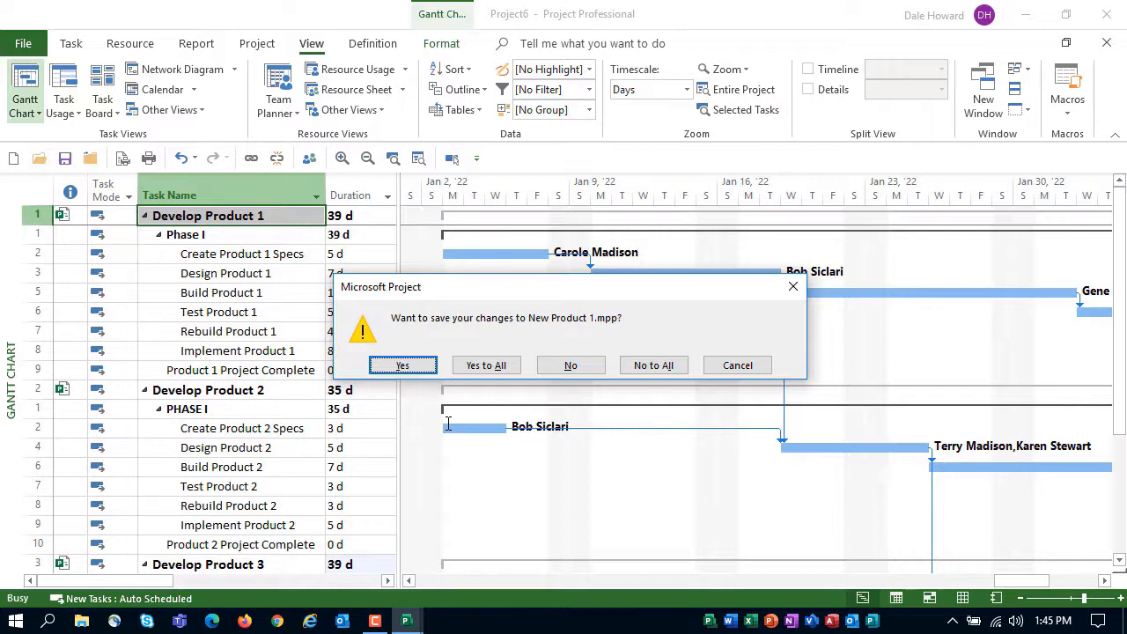
pyautogui.click(483, 370)
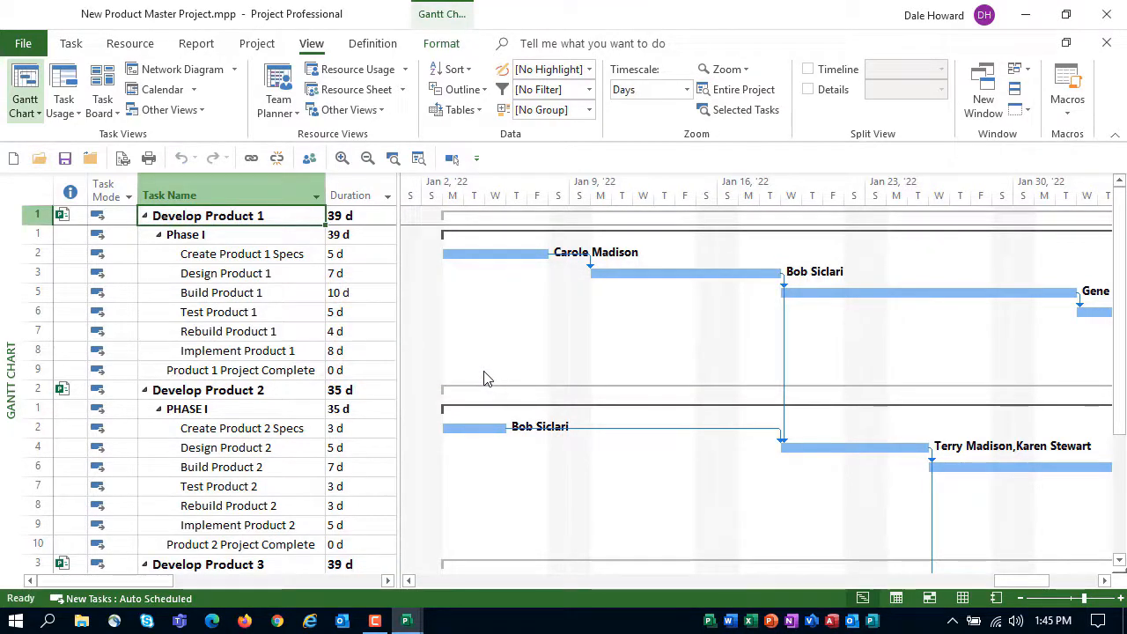
# Step: Close the master project and examine the external Design Product 2 task in New Product 1.mpp
pyautogui.click(89, 162)
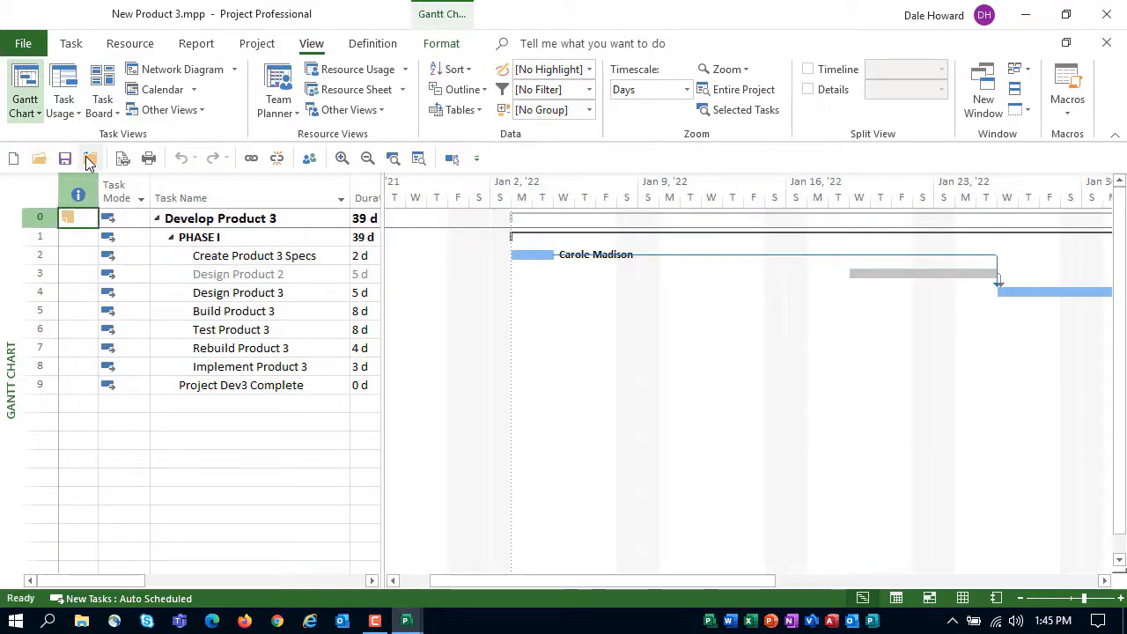
pyautogui.click(406, 621)
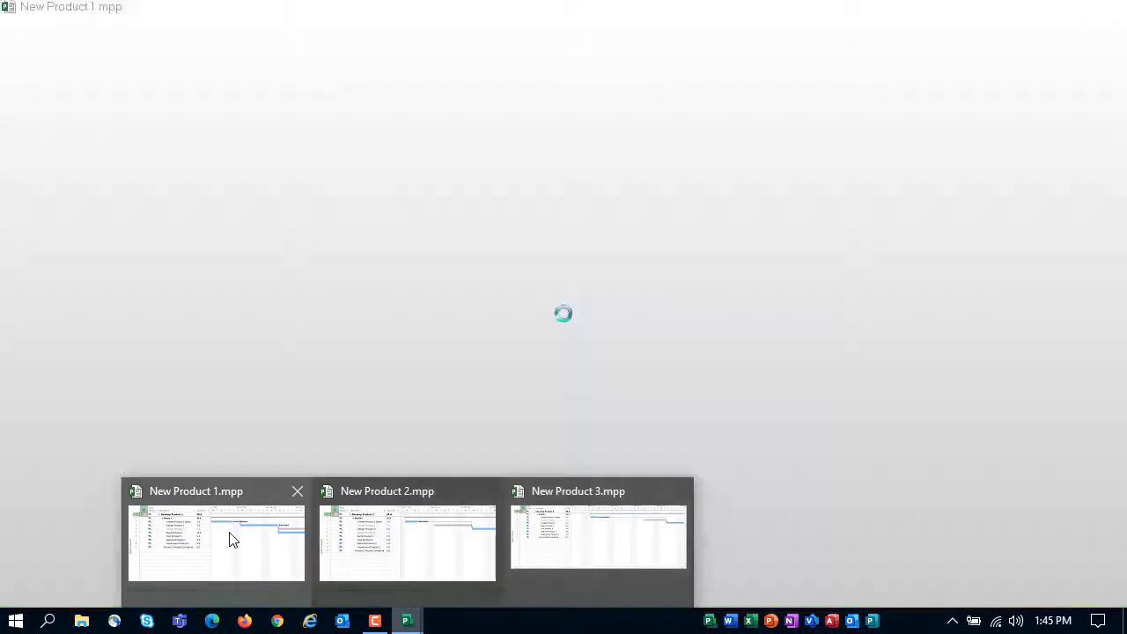
pyautogui.click(228, 539)
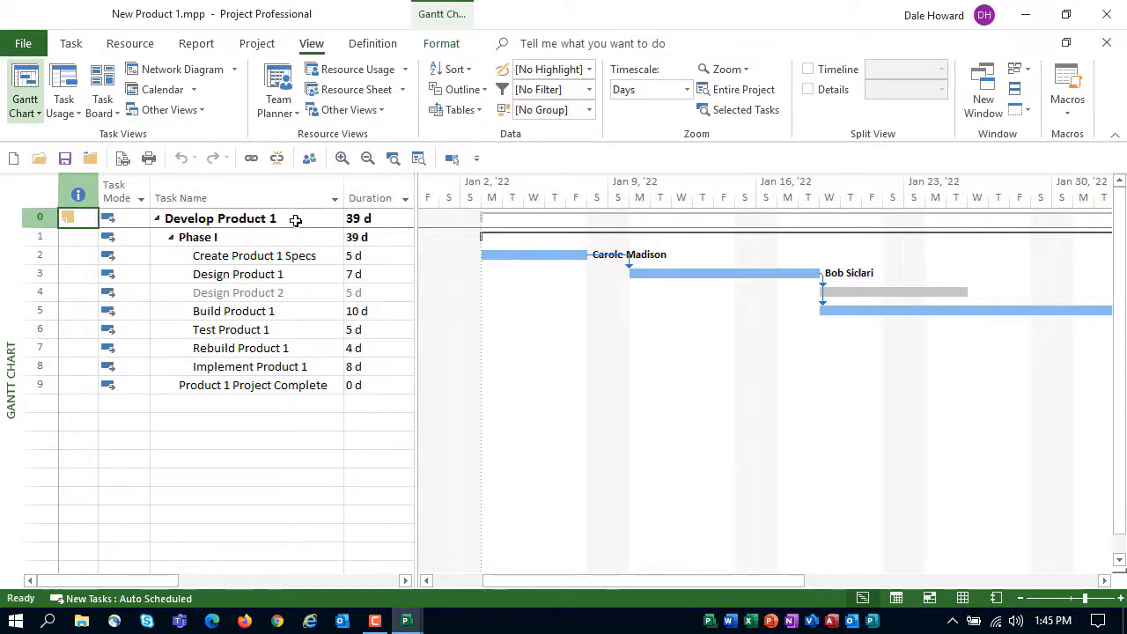
pyautogui.click(291, 294)
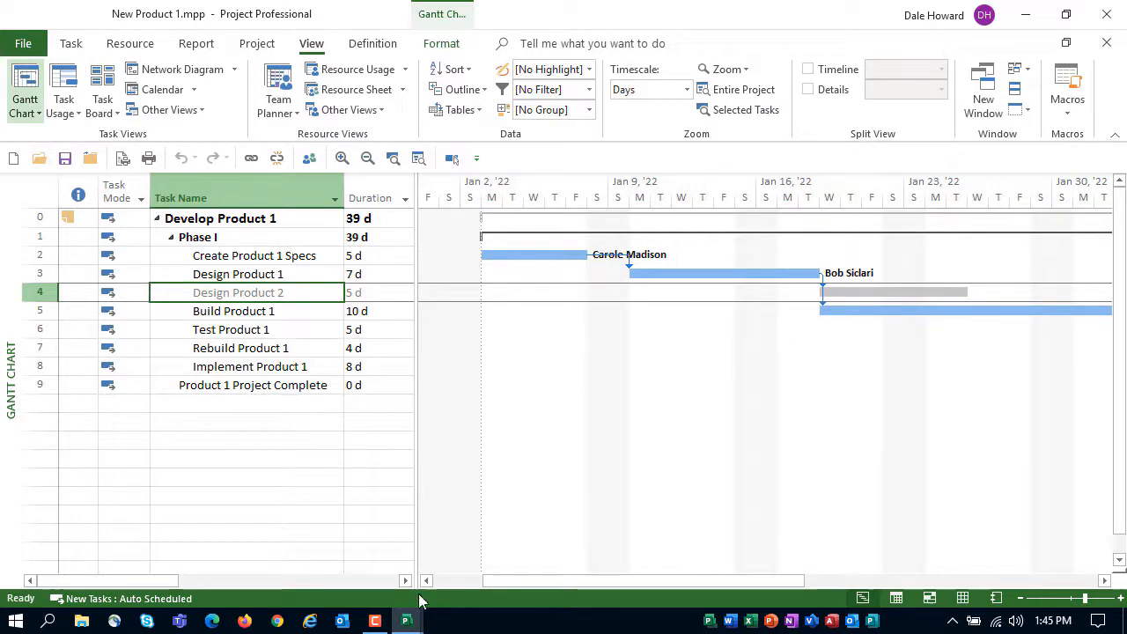
# Step: Switch to New Product 2.mpp and examine the external Design Product 1 and Design Product 3 tasks
pyautogui.click(406, 621)
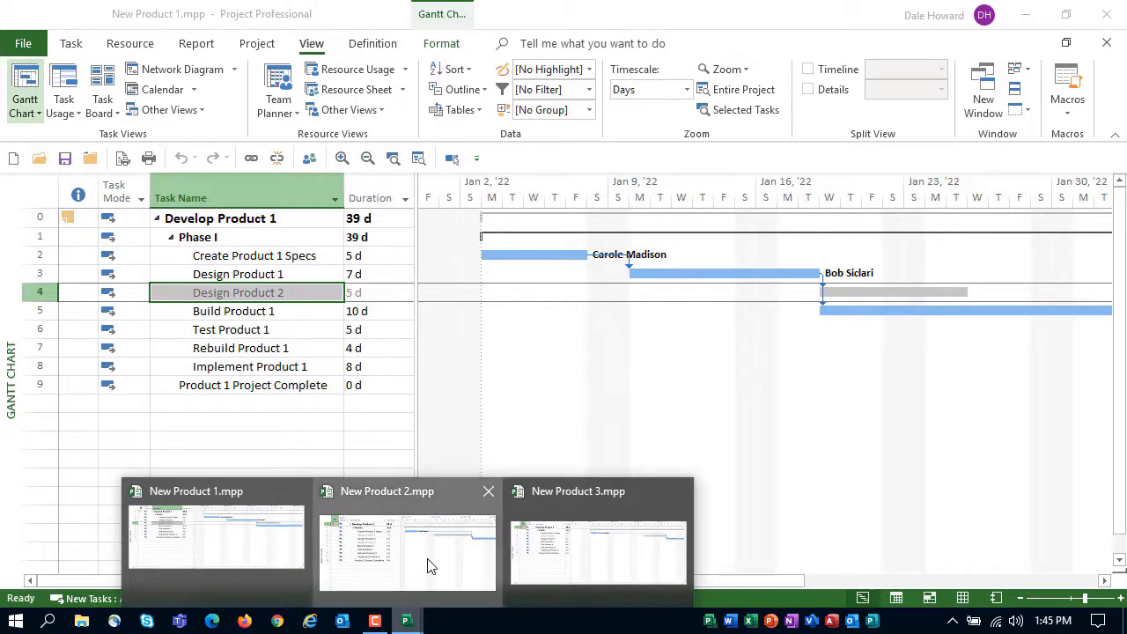
pyautogui.click(428, 566)
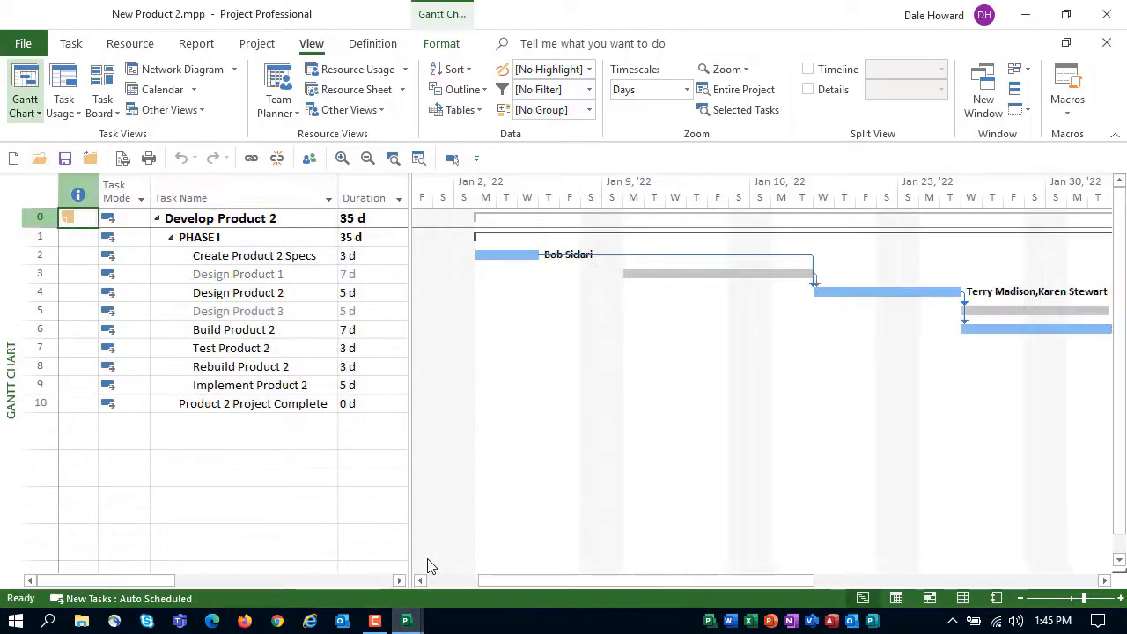
pyautogui.click(298, 277)
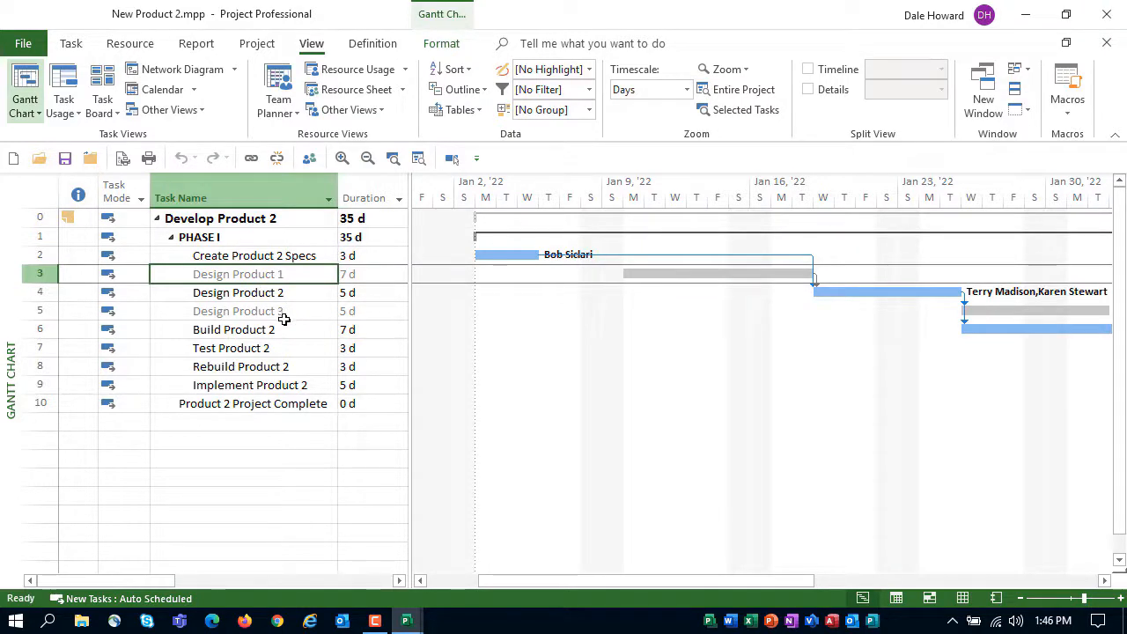
pyautogui.click(284, 317)
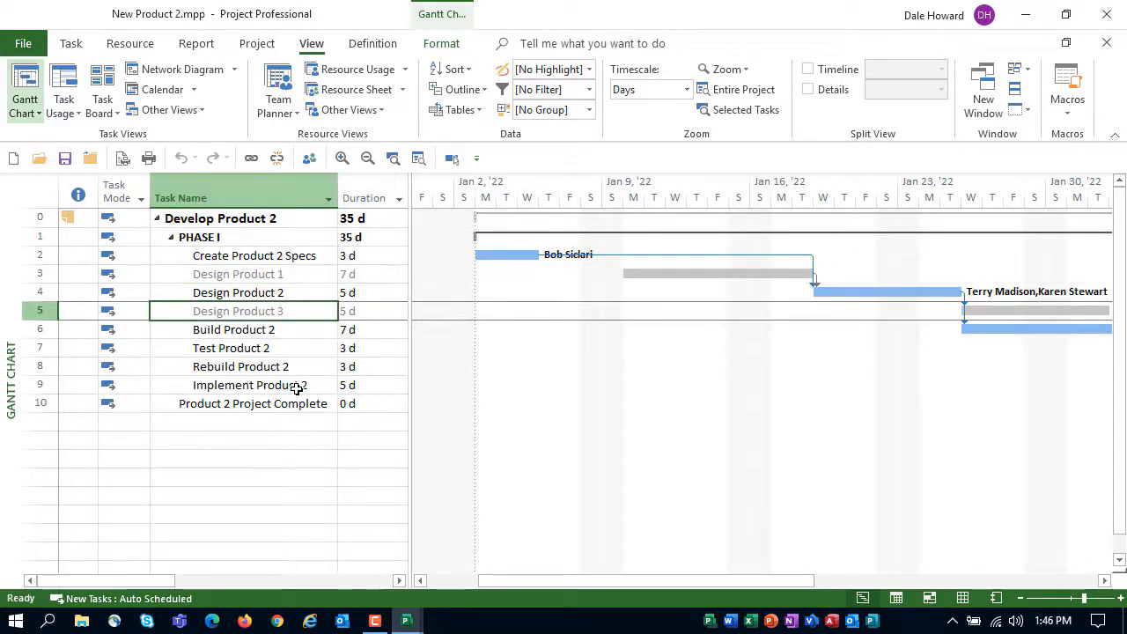
# Step: Switch to New Product 3.mpp and examine its external Design Product 2 task
pyautogui.click(408, 619)
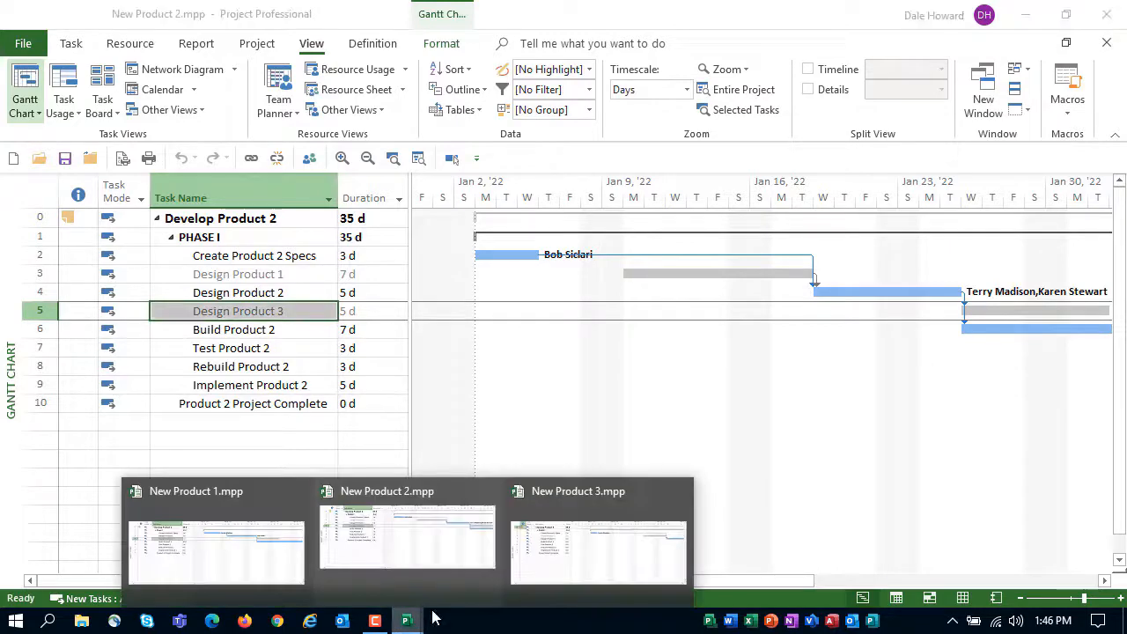
pyautogui.click(613, 561)
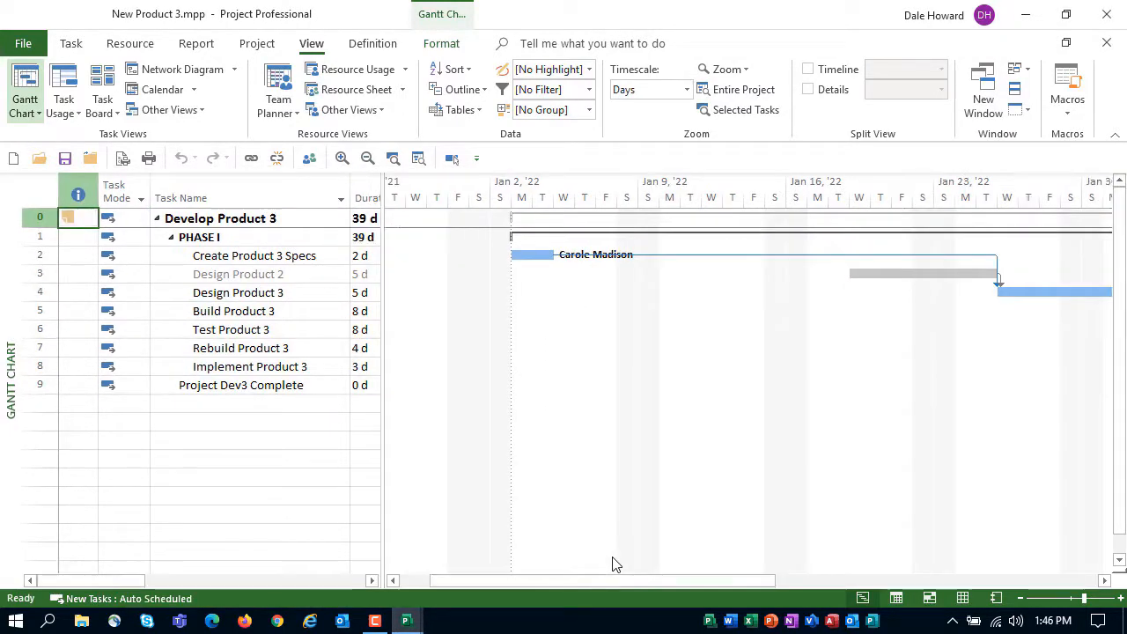
pyautogui.click(291, 274)
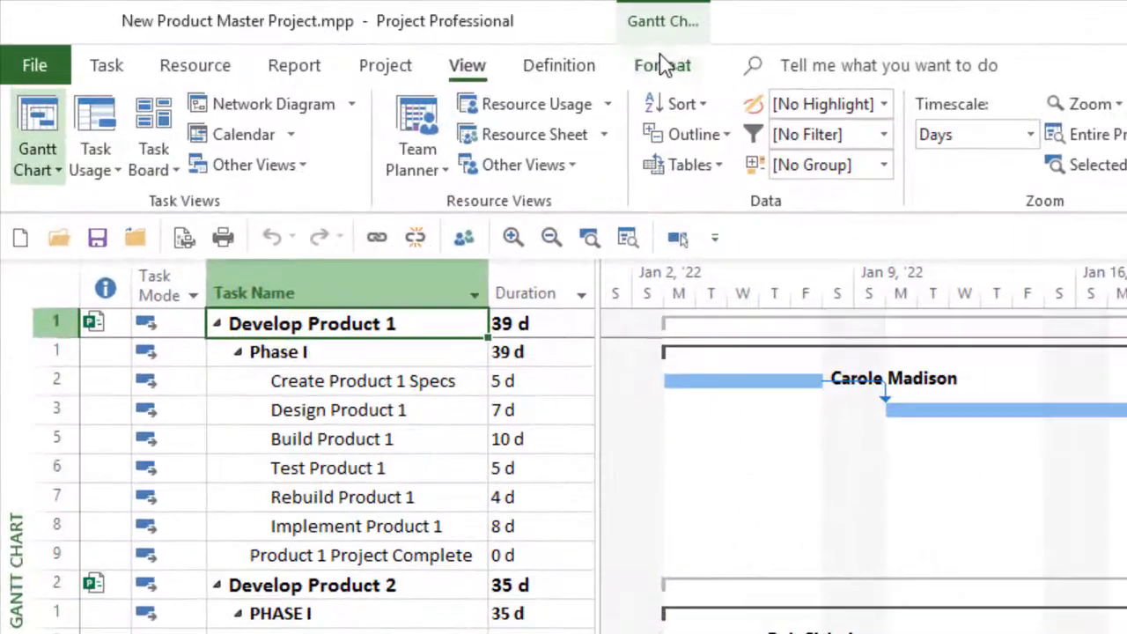
# Step: Display critical tasks in the master project's Gantt chart and review the critical path across the linked subprojects
pyautogui.click(441, 44)
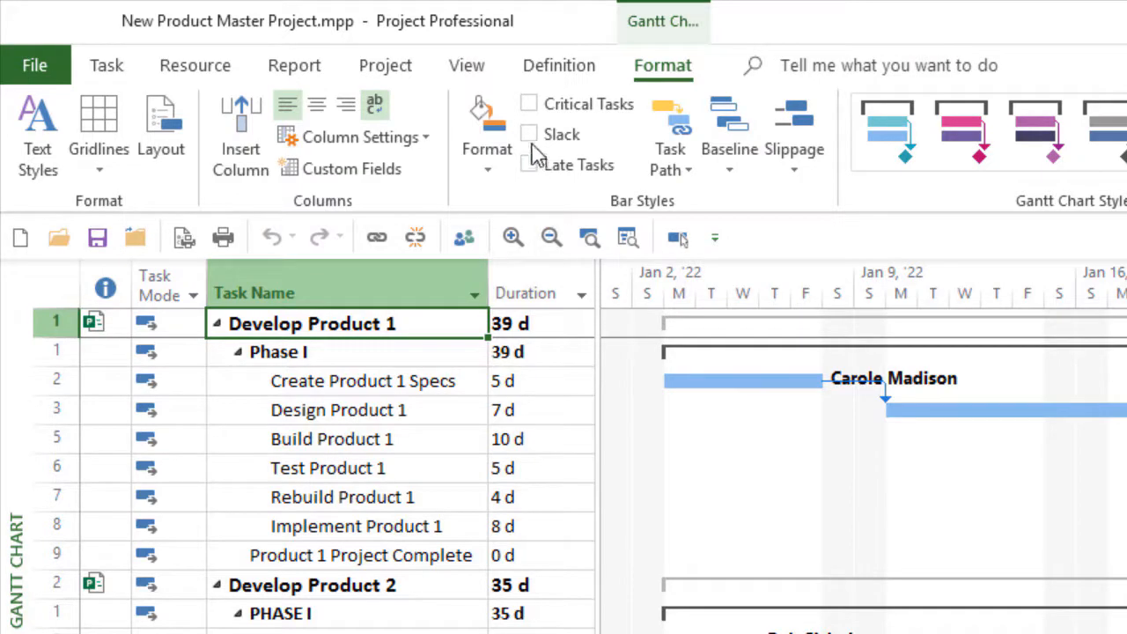
pyautogui.click(528, 105)
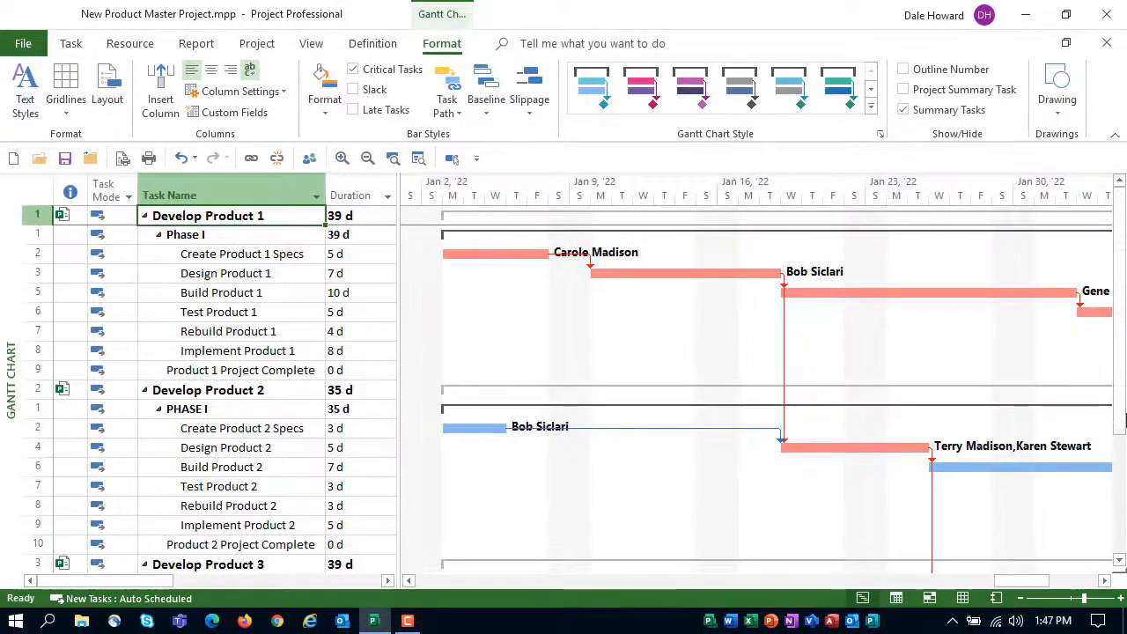
pyautogui.scroll(-2, 1123, 361)
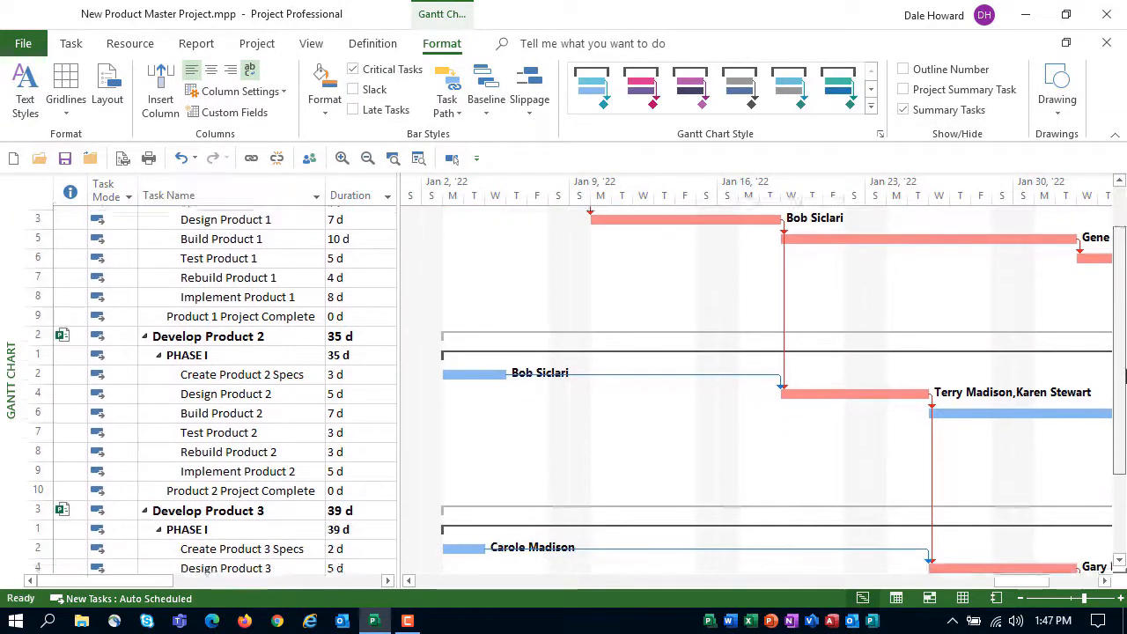
pyautogui.scroll(-1, 1123, 308)
pyautogui.scroll(3, 1123, 308)
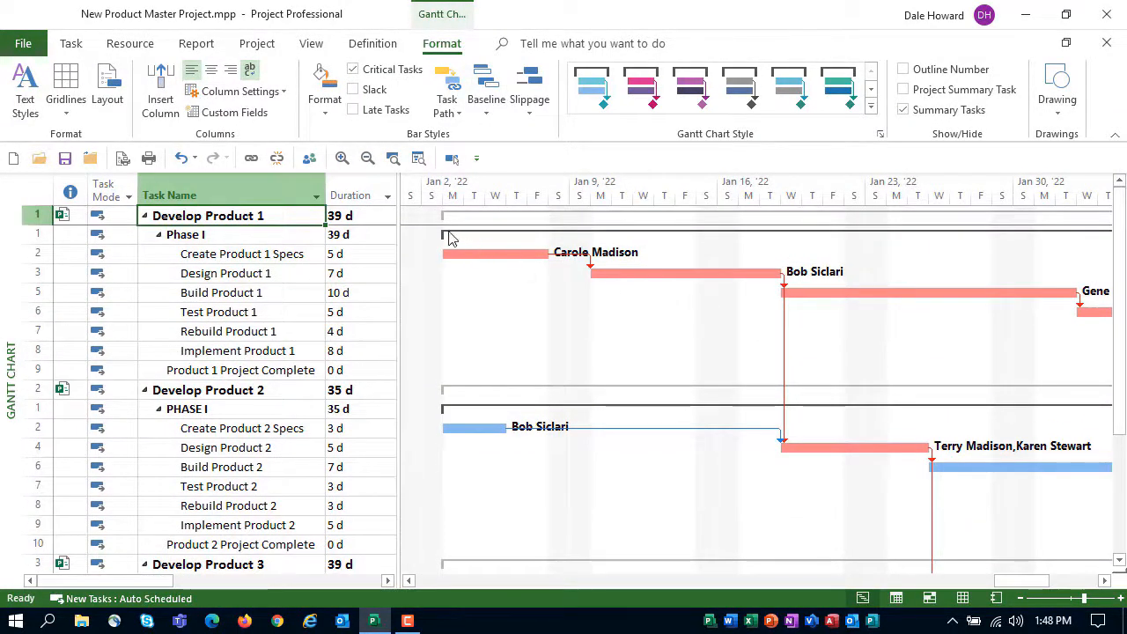
# Step: Zoom out the Gantt timescale and examine the critical and noncritical tasks in all three subprojects
pyautogui.click(367, 158)
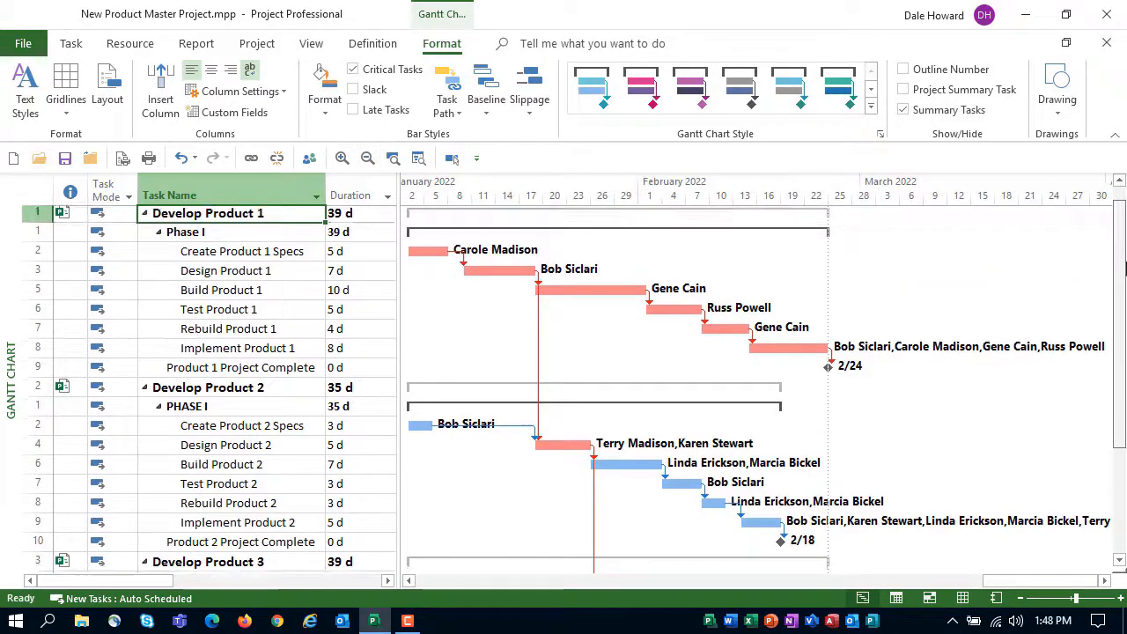
pyautogui.scroll(-3, 1120, 290)
pyautogui.scroll(-6, 148, 196)
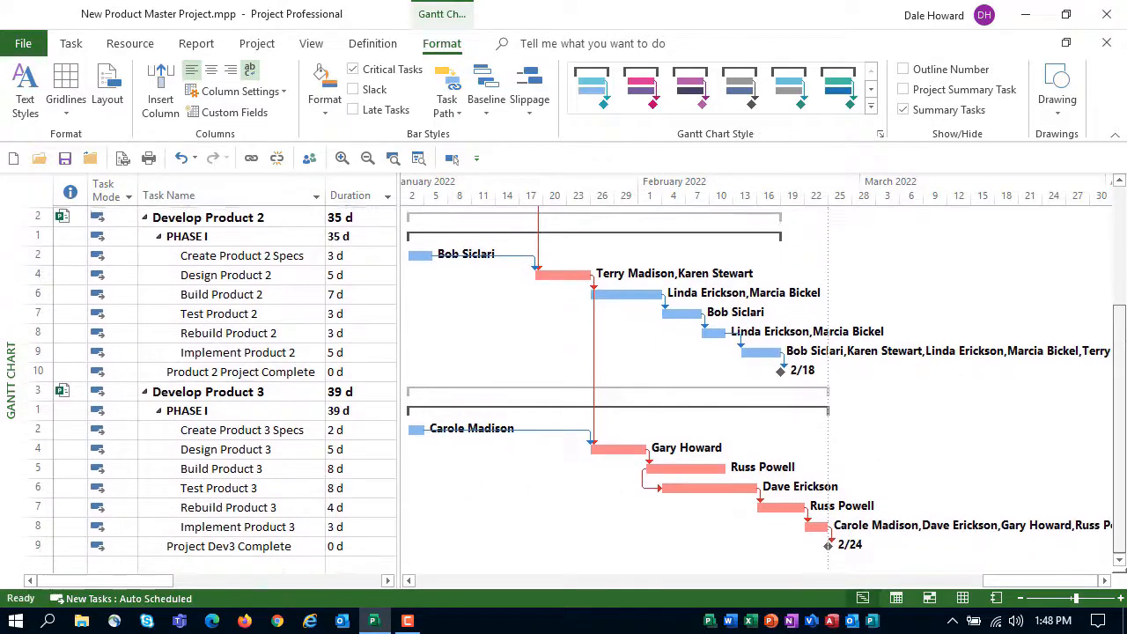
pyautogui.moveTo(1124, 370); pyautogui.dragTo(1124, 251)
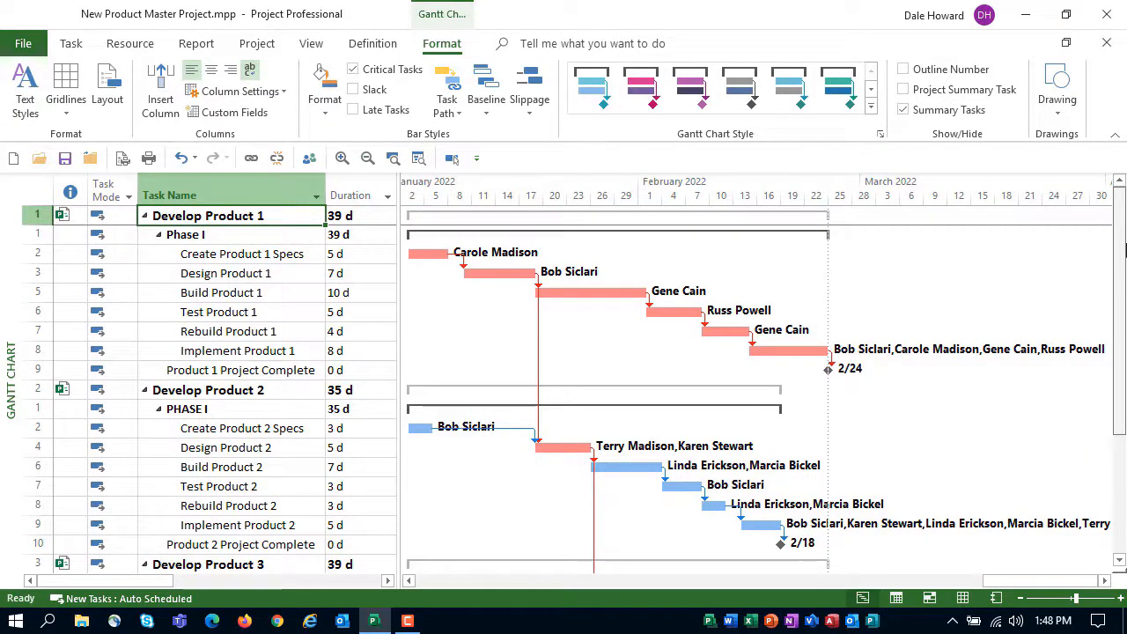
pyautogui.moveTo(1124, 251)
pyautogui.mouseDown()
pyautogui.moveTo(1124, 351)
pyautogui.moveTo(1124, 248)
pyautogui.mouseUp()
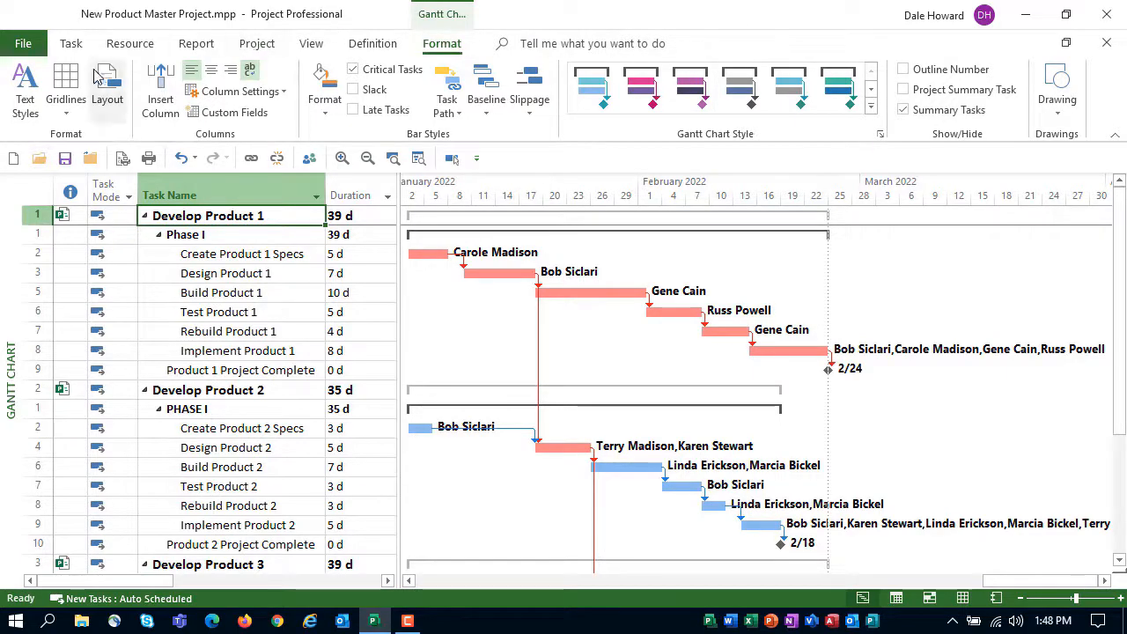
# Step: Enable calculation of multiple critical paths in the advanced project options for New Product Master Project.mpp
pyautogui.click(22, 43)
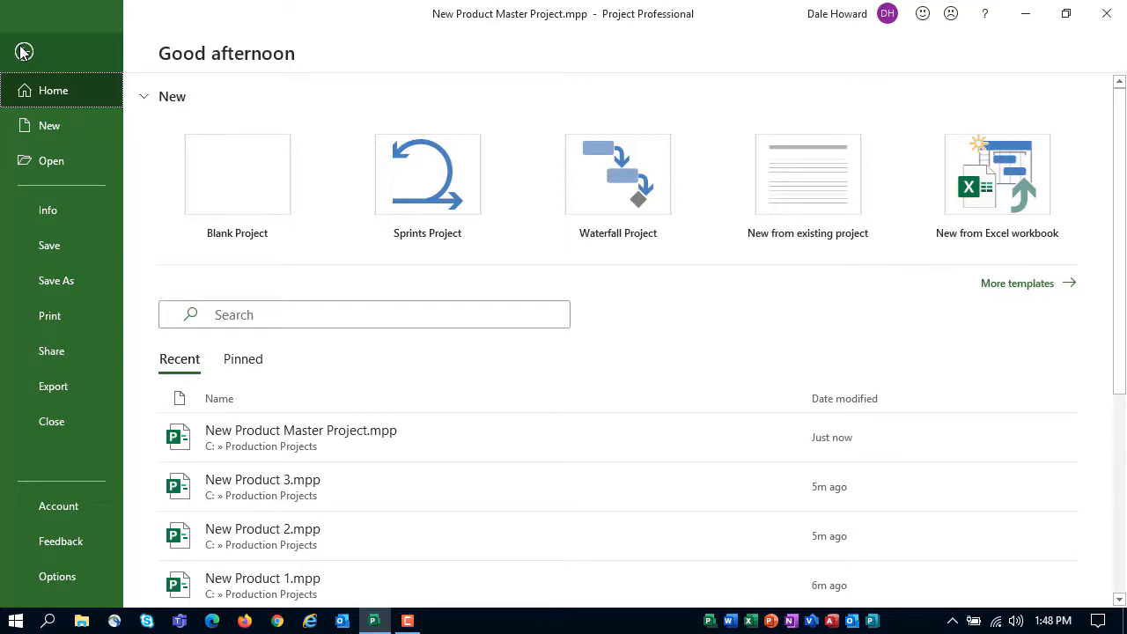
pyautogui.click(57, 576)
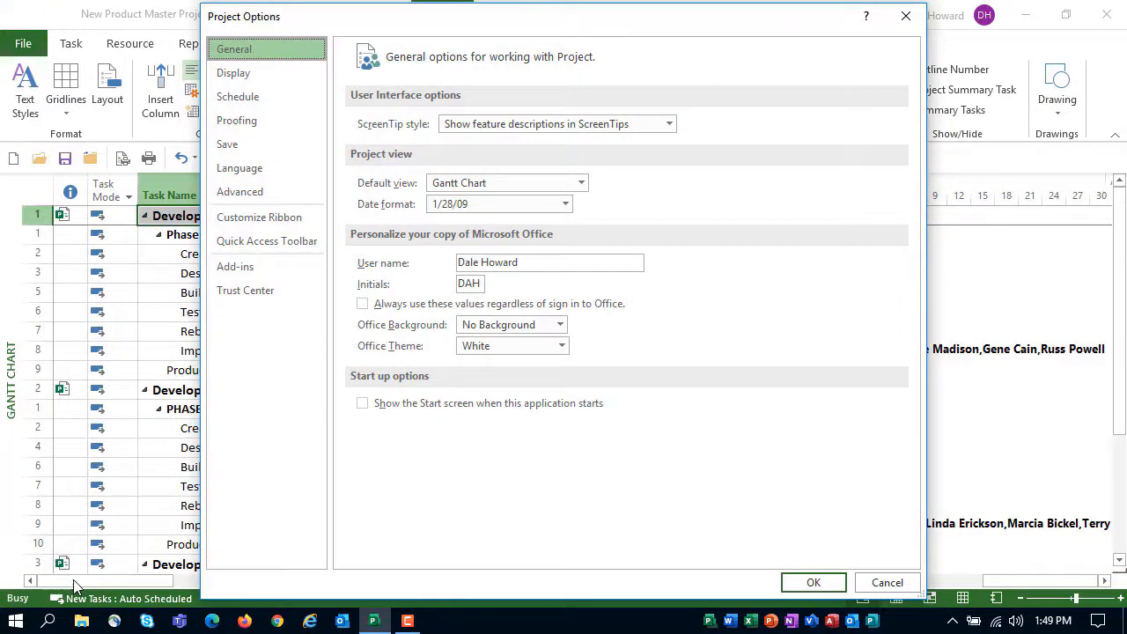
pyautogui.click(247, 191)
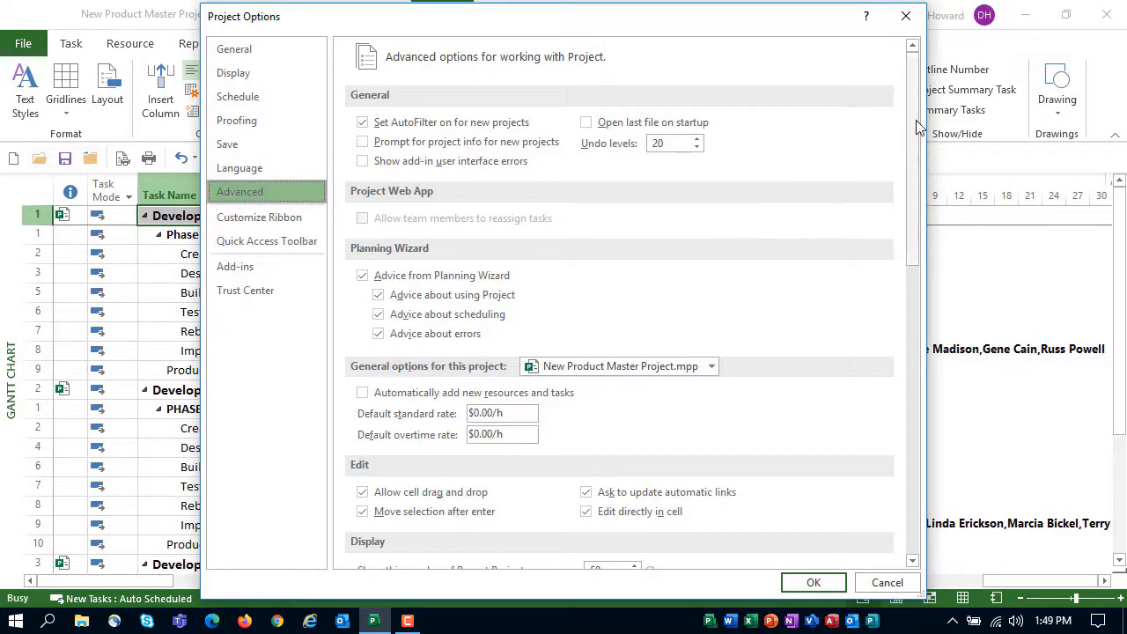
pyautogui.moveTo(917, 127); pyautogui.dragTo(919, 445)
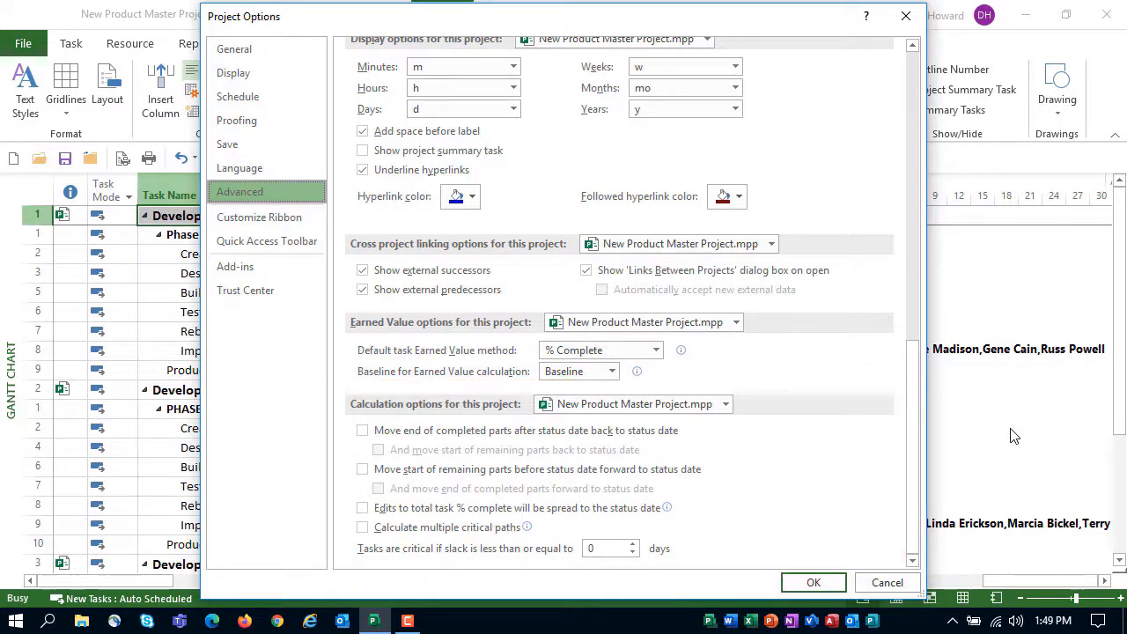
pyautogui.click(365, 528)
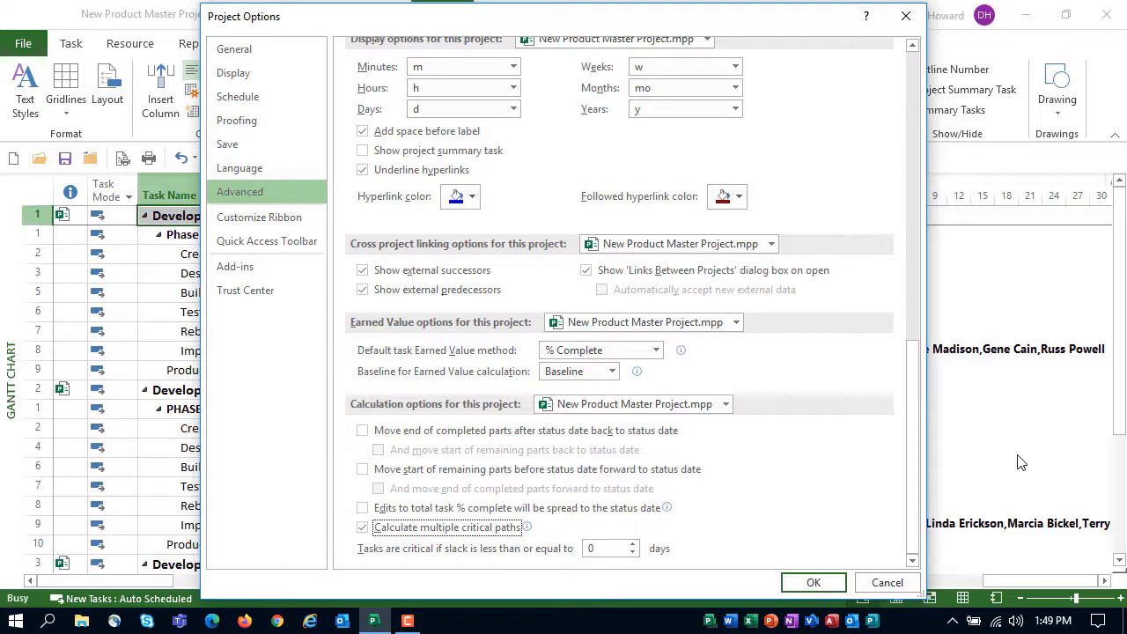
pyautogui.click(813, 584)
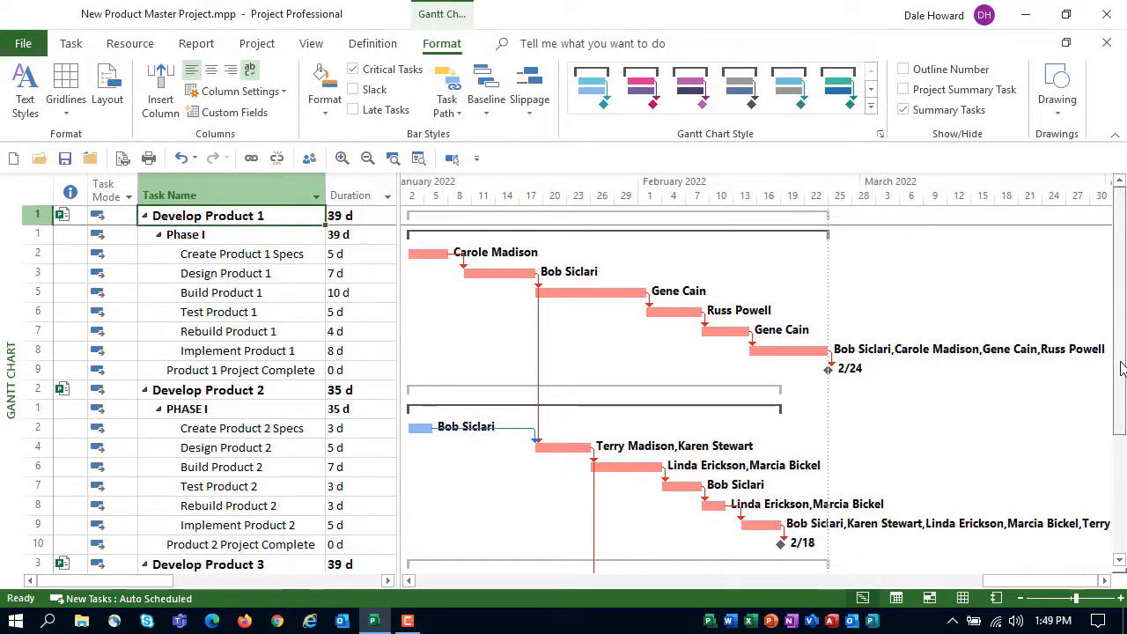
# Step: Examine the recalculated critical paths of Develop Product 1, 2 and 3 in the master project's Gantt chart
pyautogui.scroll(-1, 1121, 367)
pyautogui.scroll(1, 1120, 368)
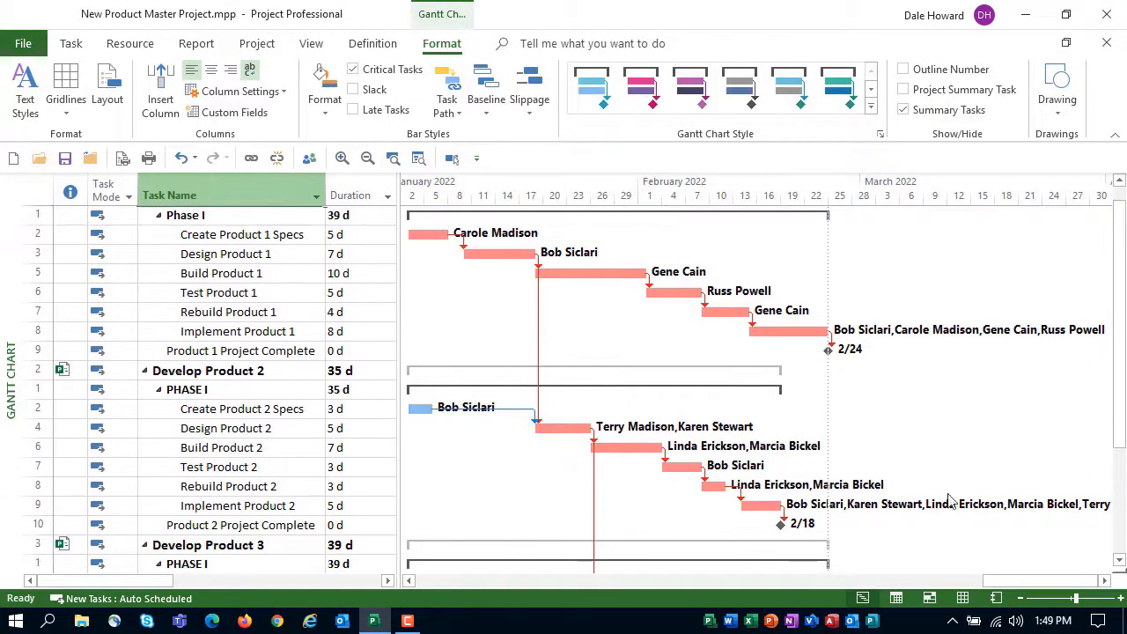
pyautogui.moveTo(1007, 581); pyautogui.dragTo(981, 583)
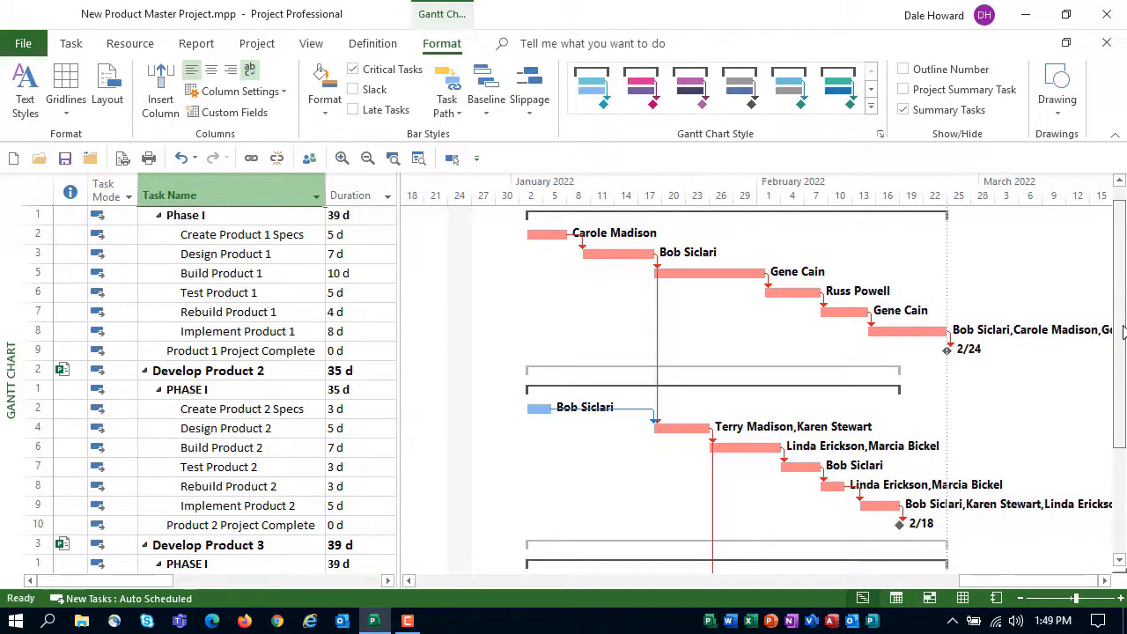
pyautogui.scroll(1, 1123, 290)
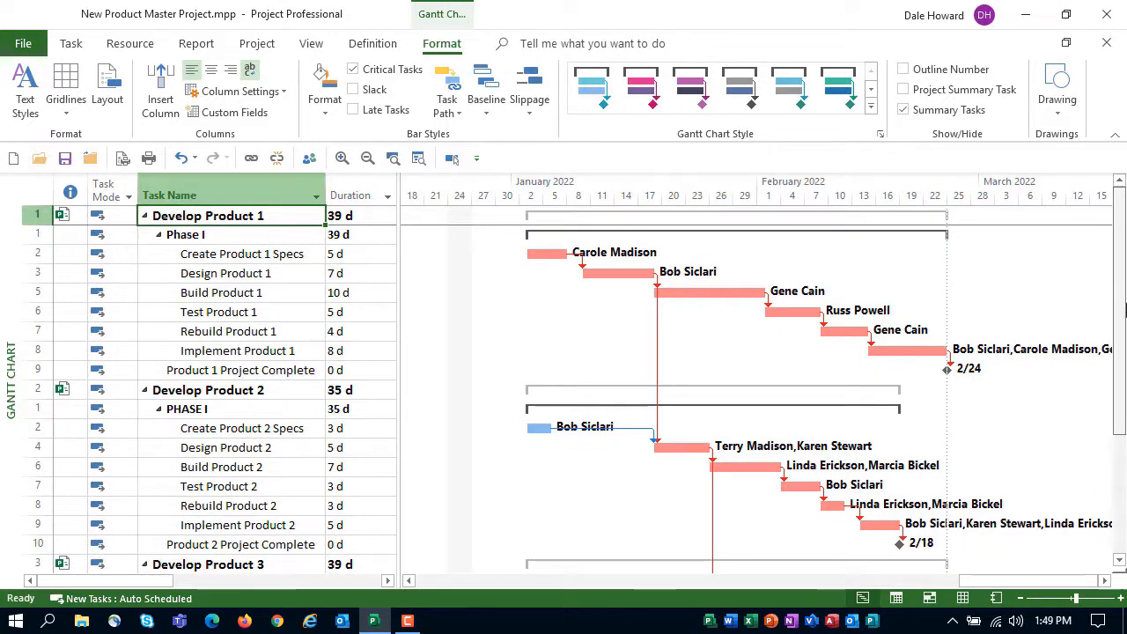
pyautogui.scroll(-7, 1124, 291)
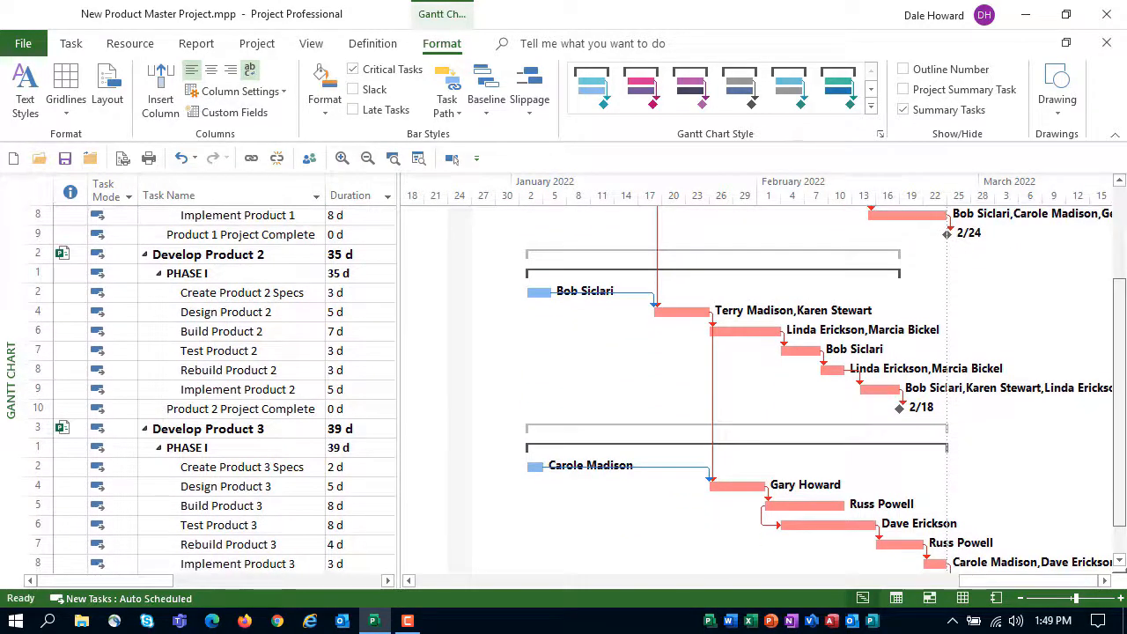
pyautogui.scroll(-2, 1123, 403)
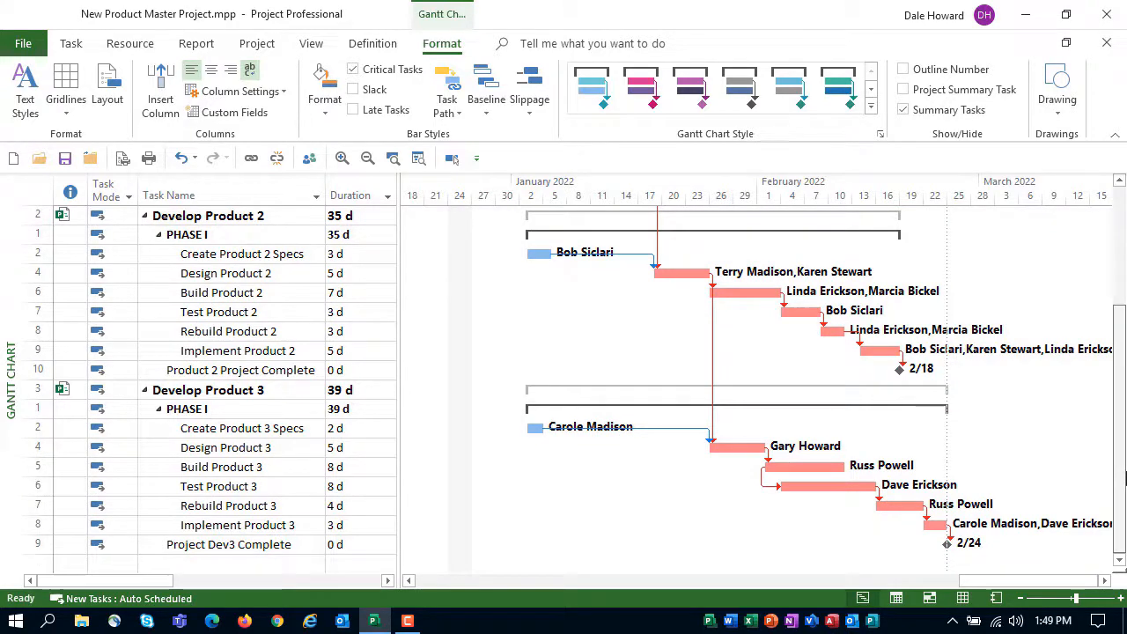
pyautogui.scroll(3, 228, 388)
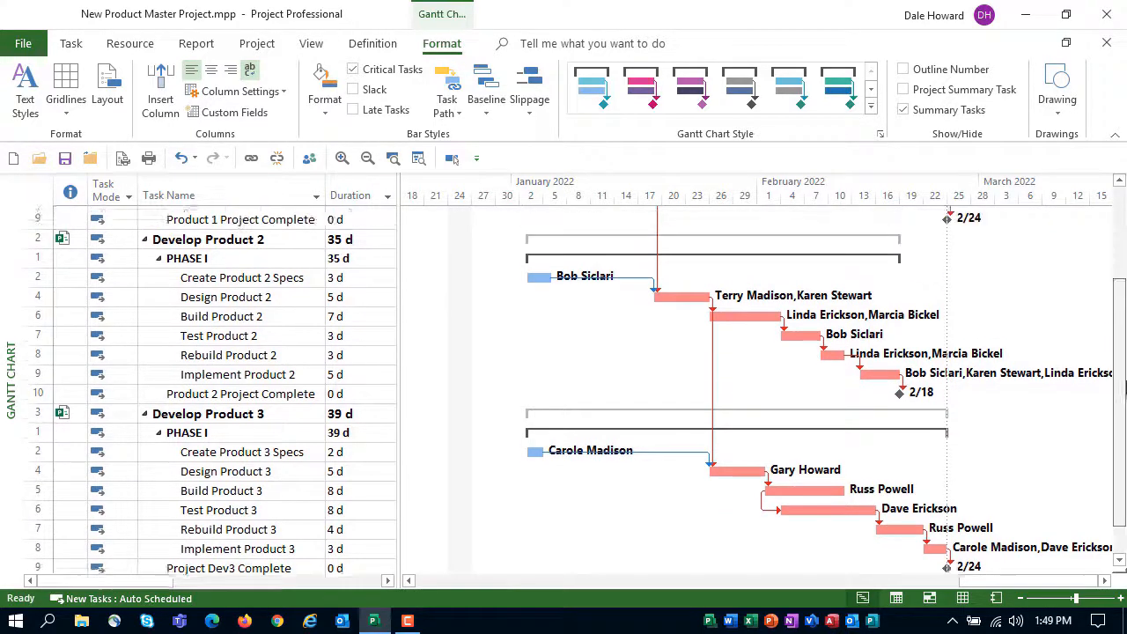
pyautogui.scroll(1, 575, 391)
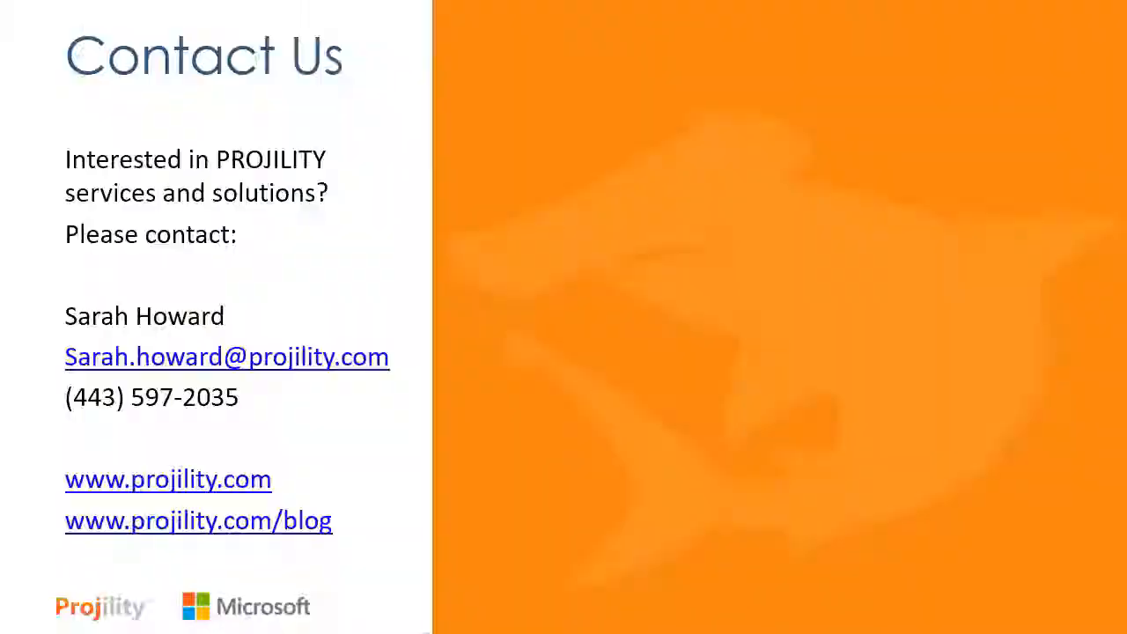